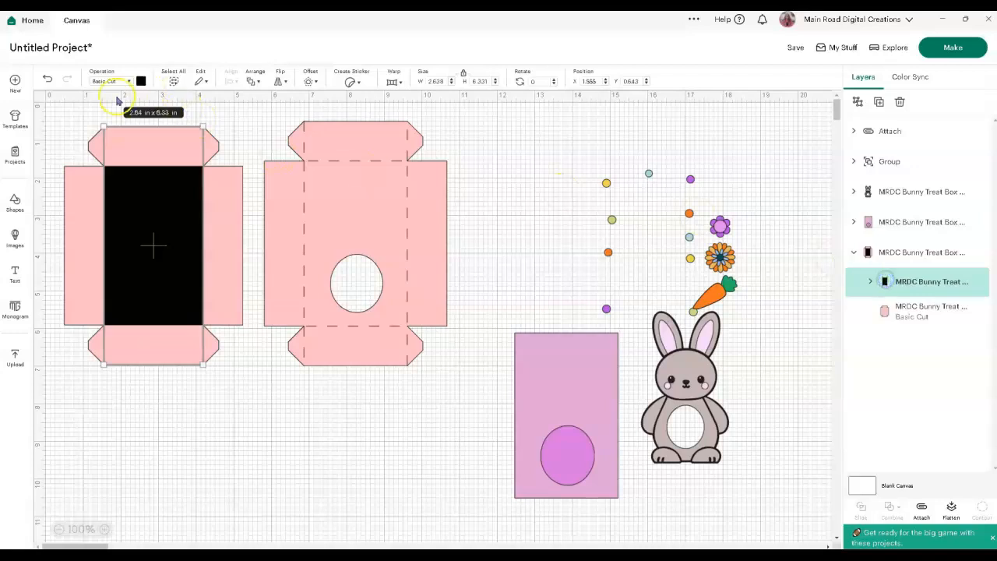
# Set the black layer inside the box without an oval cutout to Score and attach it to the pink cut layer
pyautogui.click(117, 82)
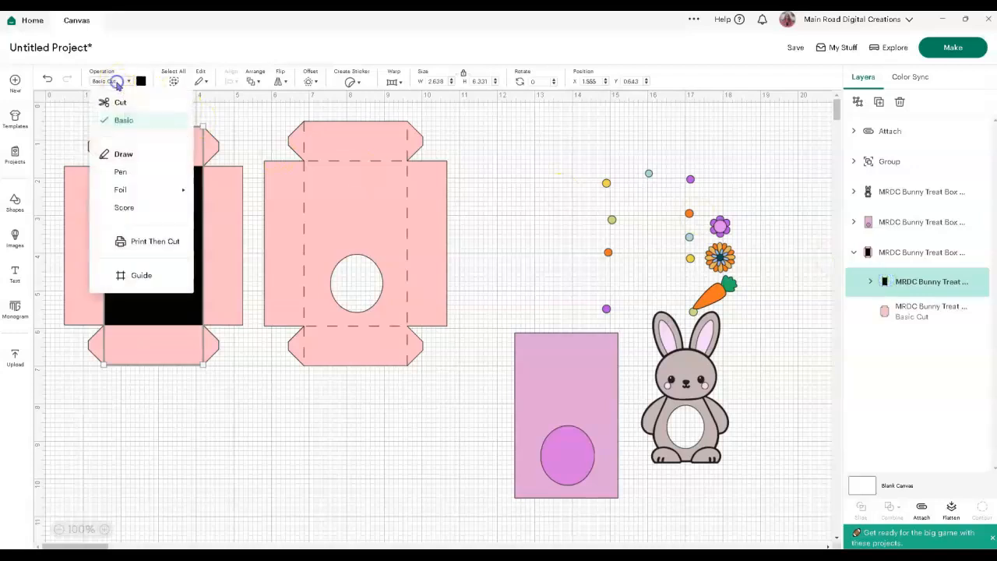
pyautogui.click(123, 206)
pyautogui.click(900, 259)
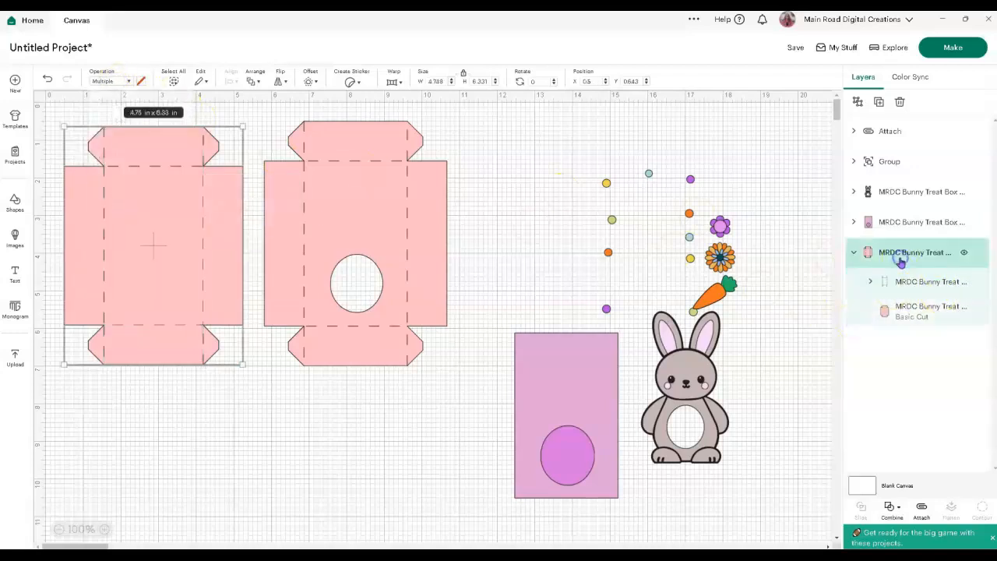
pyautogui.click(921, 507)
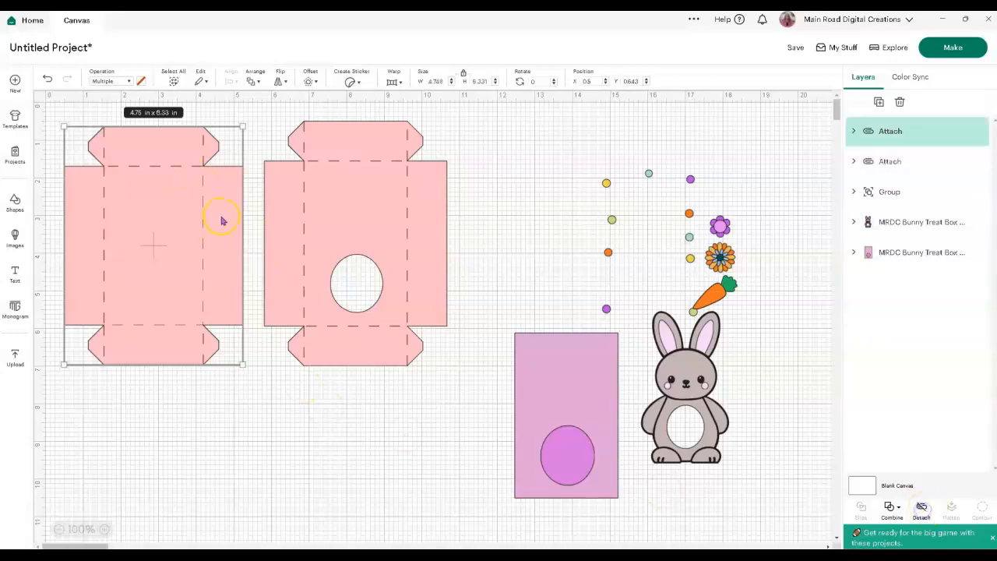
pyautogui.click(267, 387)
pyautogui.click(179, 236)
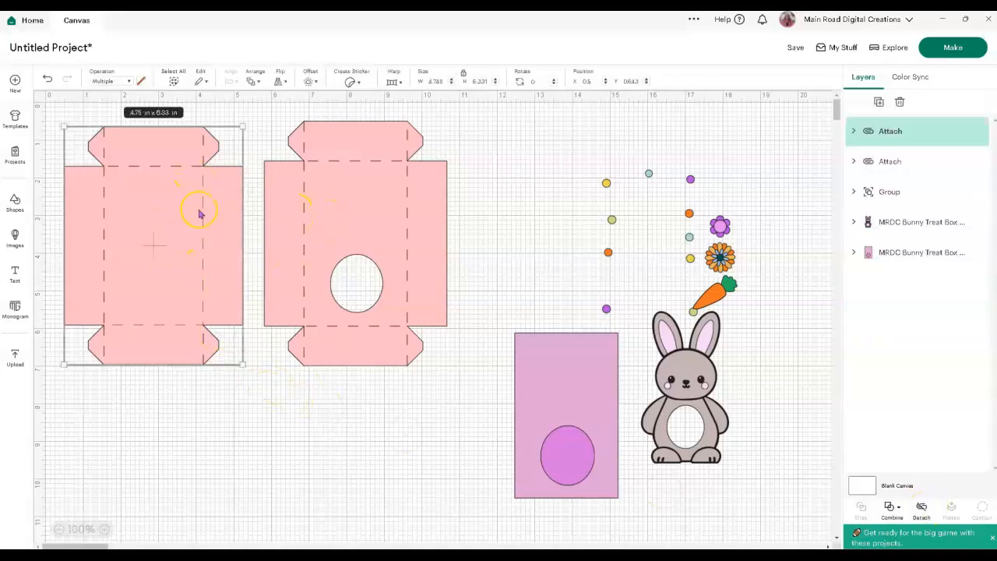
# Recolour the cut layer of the box with the oval window to amber and move both boxes lower on the canvas
pyautogui.click(381, 205)
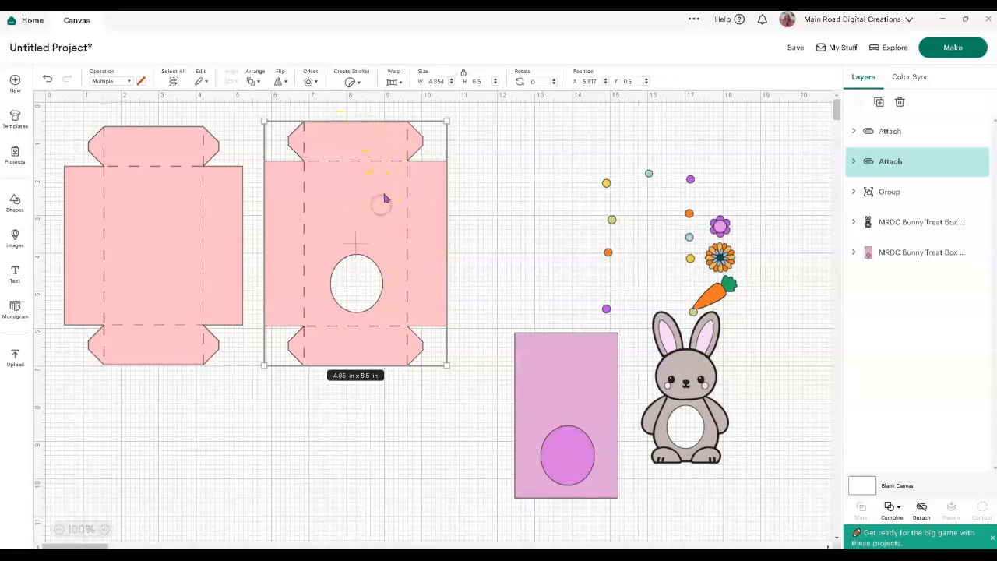
pyautogui.click(854, 162)
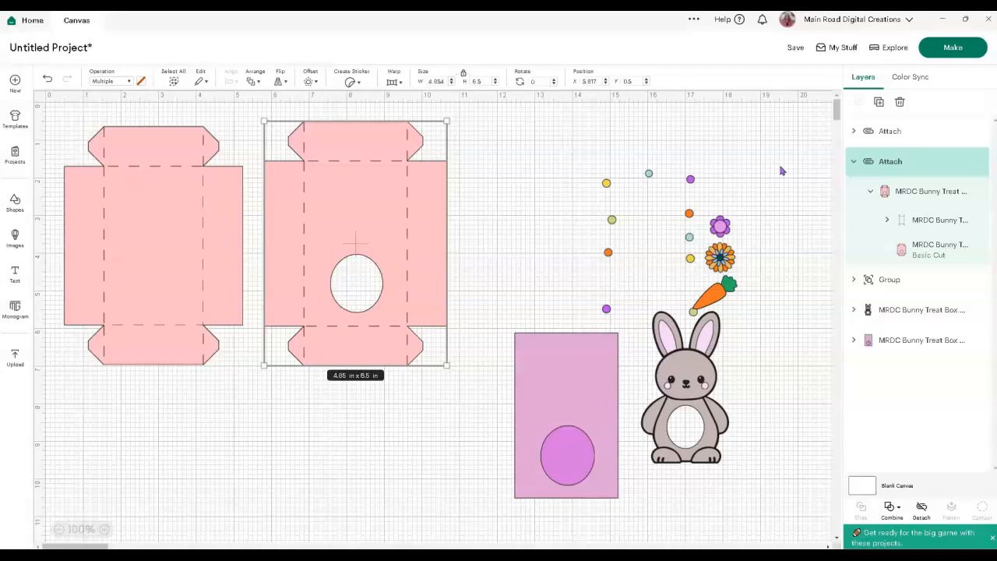
pyautogui.click(892, 244)
pyautogui.click(140, 82)
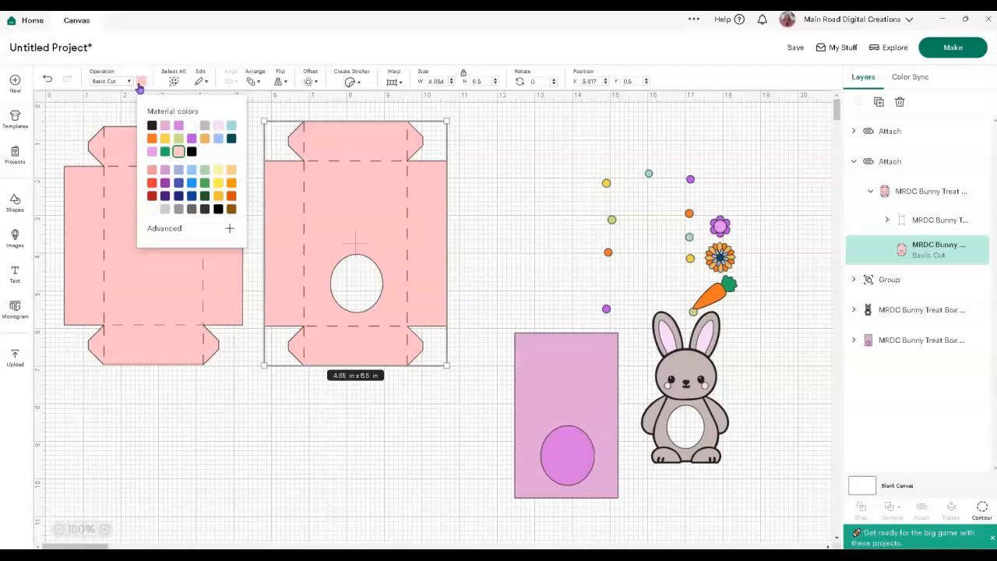
pyautogui.click(218, 195)
pyautogui.click(447, 435)
pyautogui.moveTo(211, 223); pyautogui.dragTo(379, 425)
pyautogui.moveTo(396, 238); pyautogui.dragTo(455, 454)
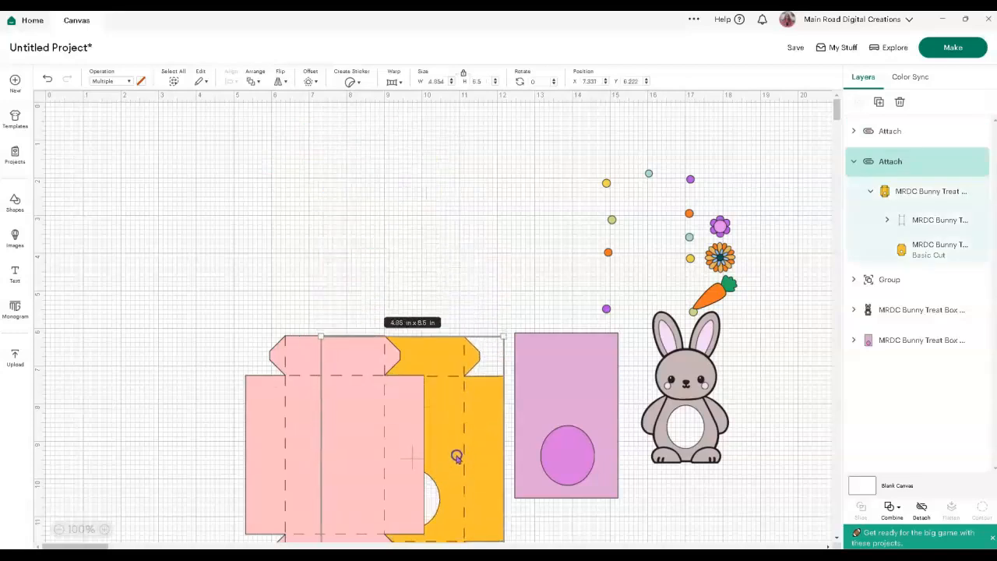
# Ungroup the lavender rectangular panel from its oval and ring
pyautogui.click(569, 407)
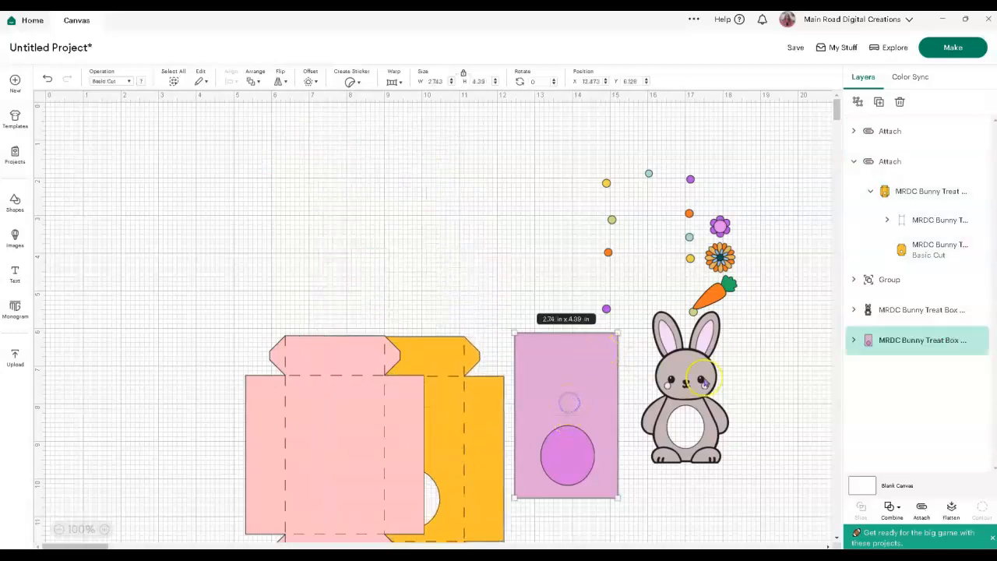
pyautogui.rightClick(572, 395)
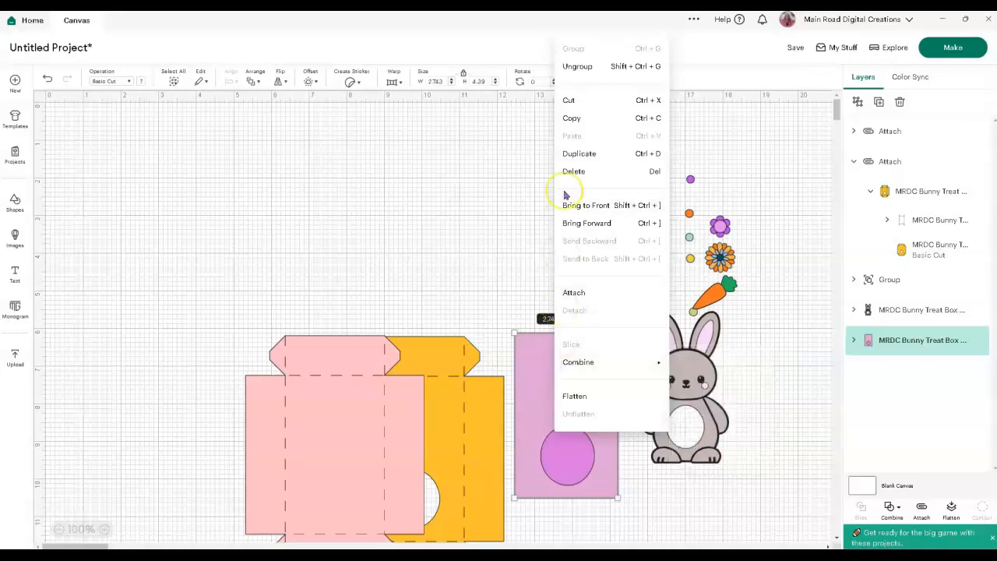
pyautogui.click(573, 68)
pyautogui.click(556, 412)
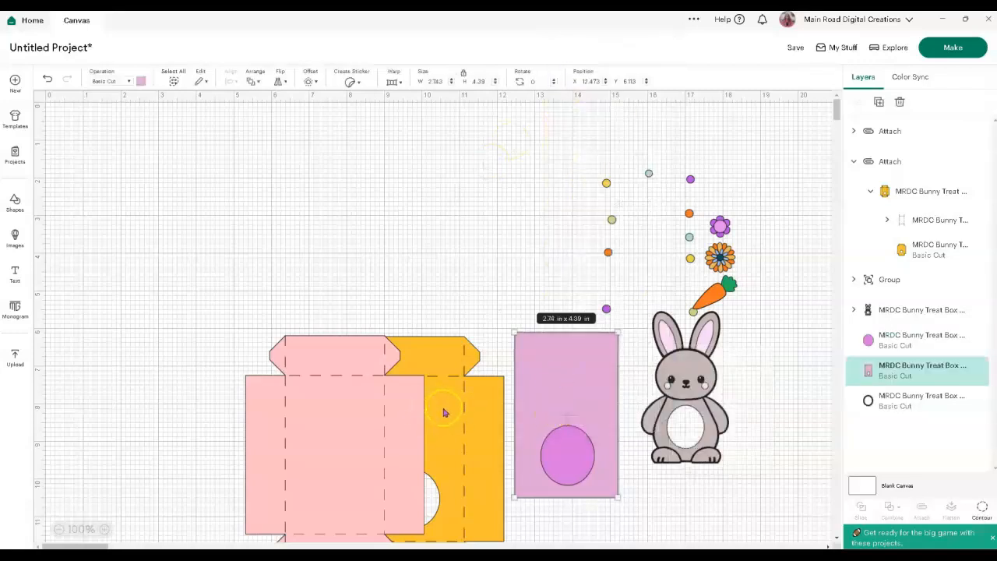
pyautogui.click(641, 495)
pyautogui.click(561, 386)
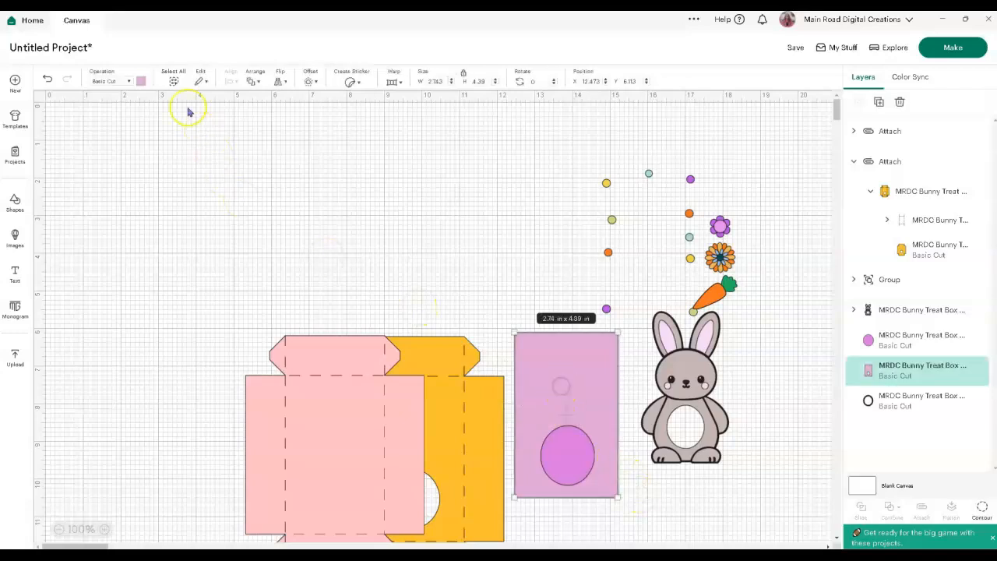
pyautogui.click(140, 81)
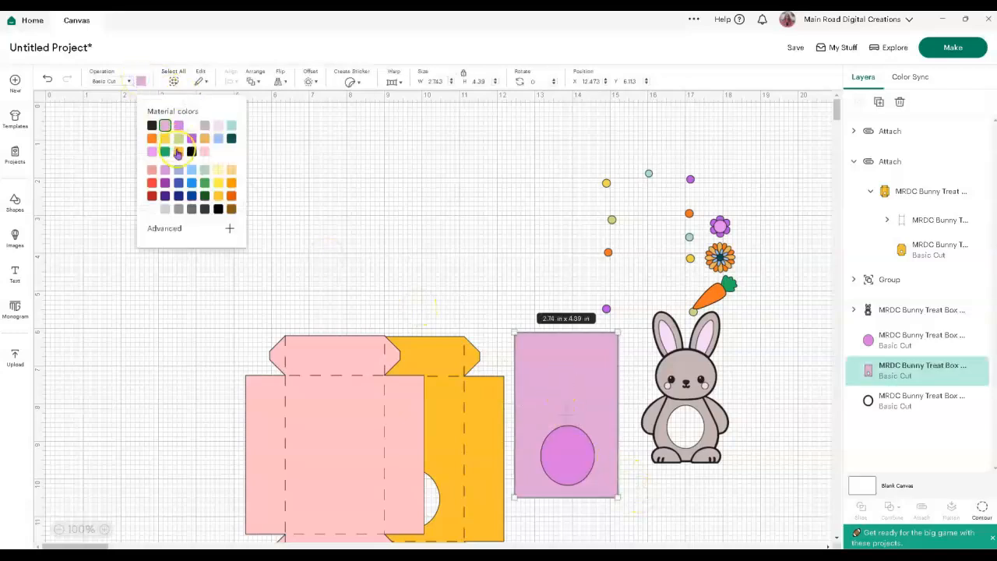
pyautogui.click(346, 187)
# Sync the lavender panel layer to the amber #FAC02E material colour and move the panel away from its oval and ring
pyautogui.click(910, 77)
pyautogui.scroll(-10, 911, 265)
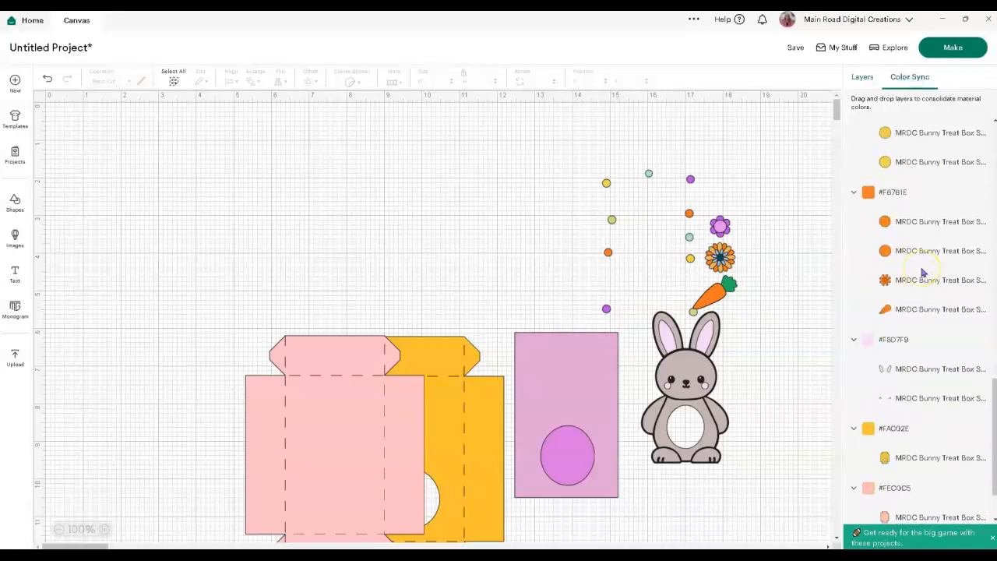
pyautogui.scroll(-2, 923, 272)
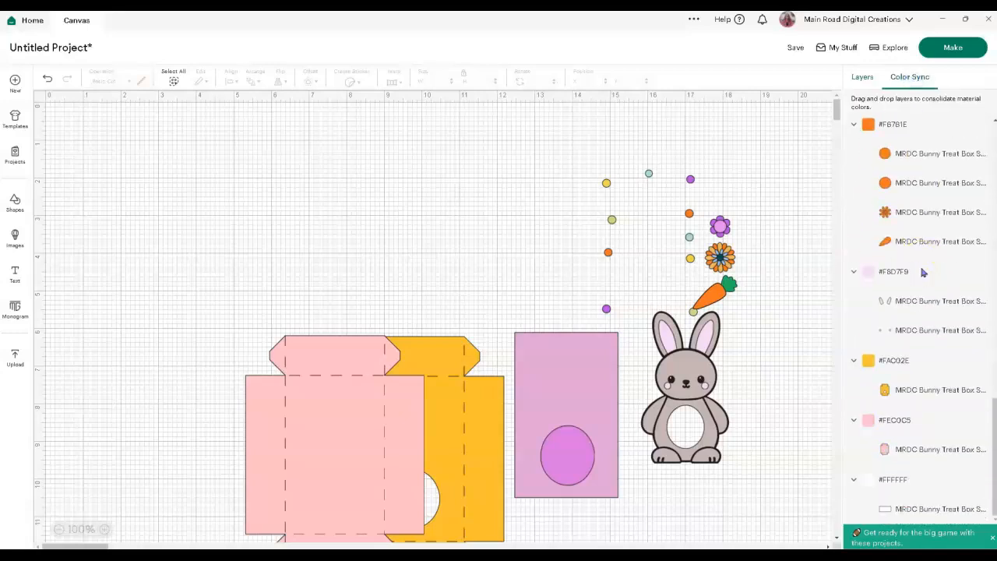
pyautogui.click(858, 274)
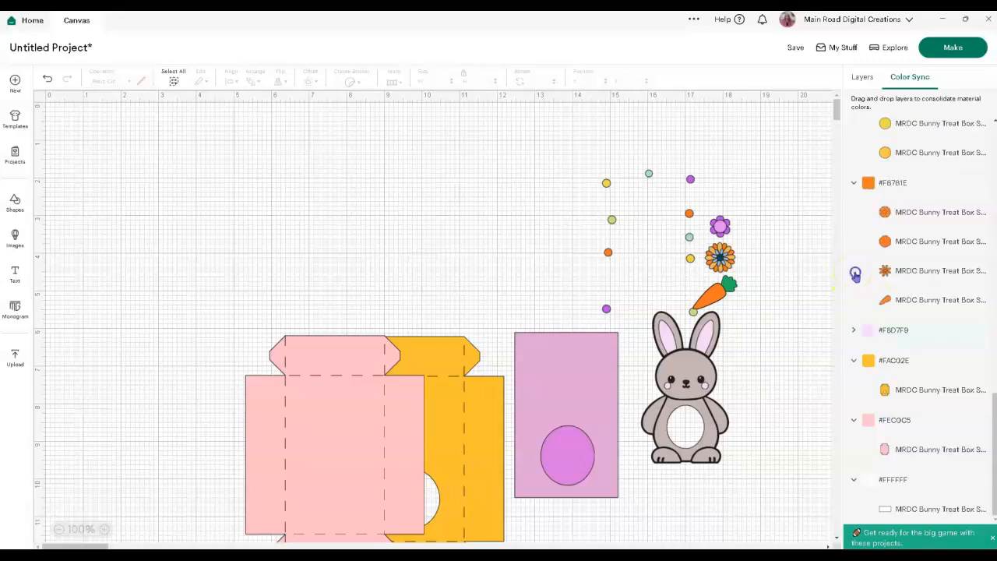
pyautogui.click(855, 183)
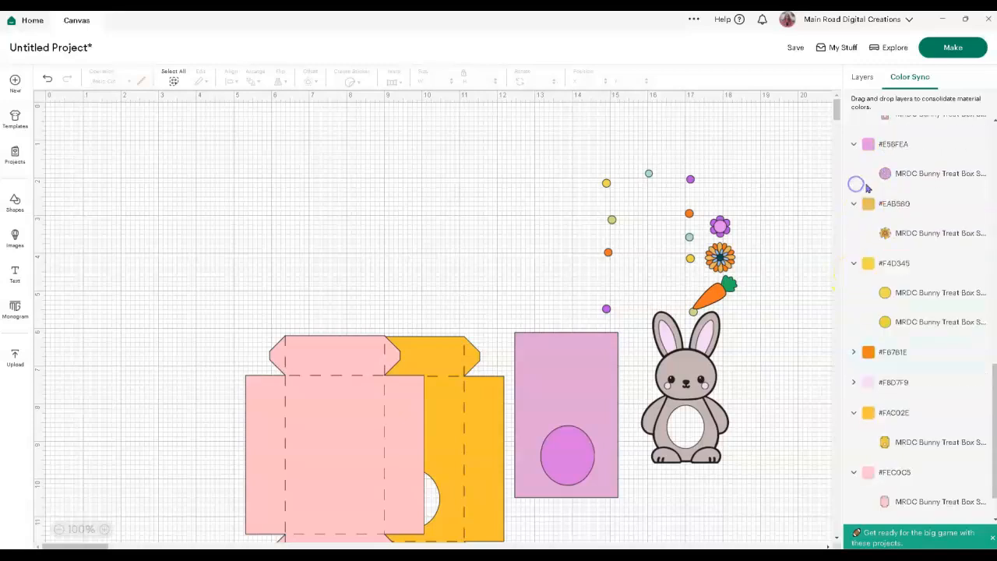
pyautogui.click(853, 147)
pyautogui.click(854, 233)
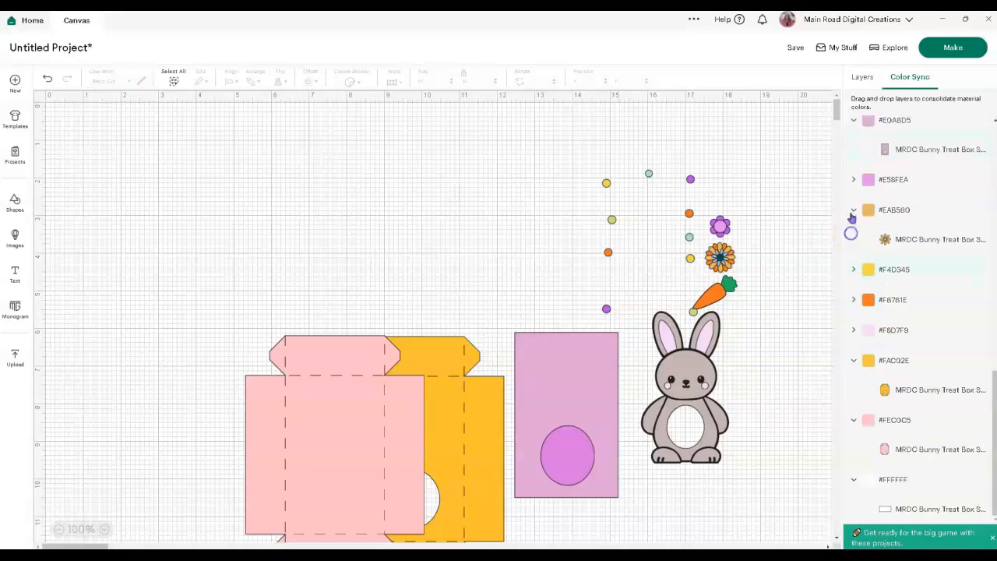
pyautogui.click(854, 211)
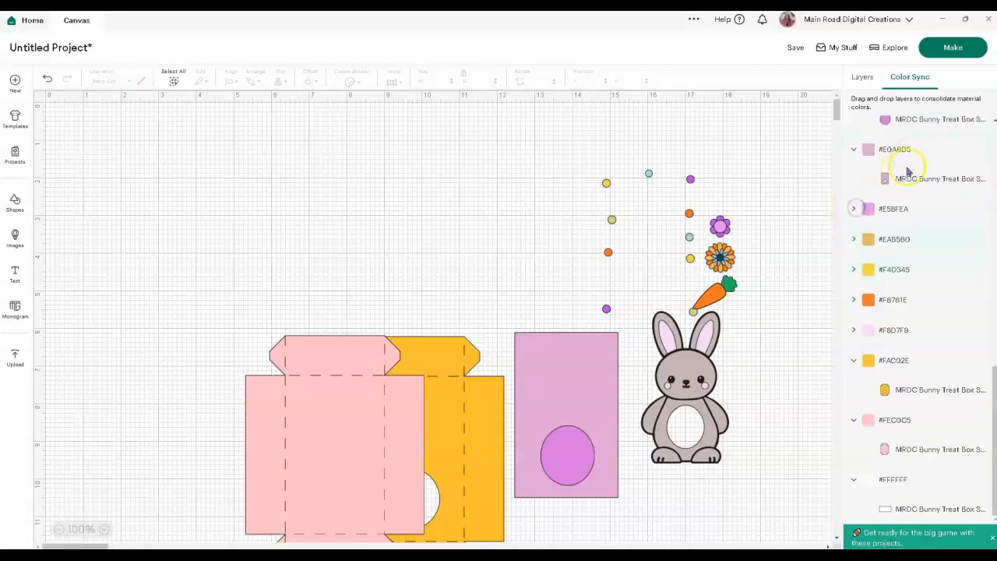
pyautogui.moveTo(913, 185); pyautogui.dragTo(921, 390)
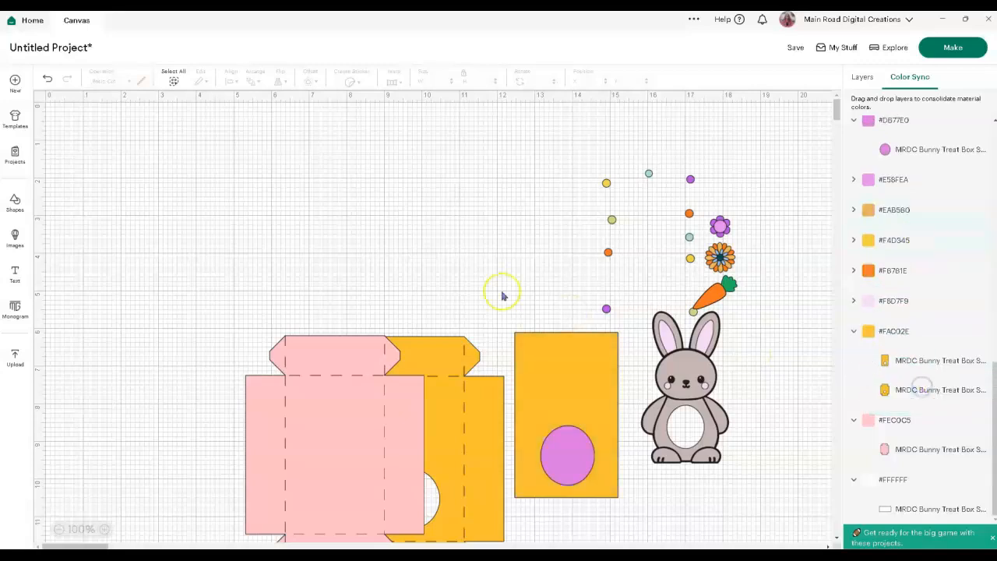
pyautogui.moveTo(552, 382); pyautogui.dragTo(164, 357)
# Pull the purple oval off the black ring, recolour it red and place it in the canvas's upper left corner
pyautogui.moveTo(575, 458); pyautogui.dragTo(502, 304)
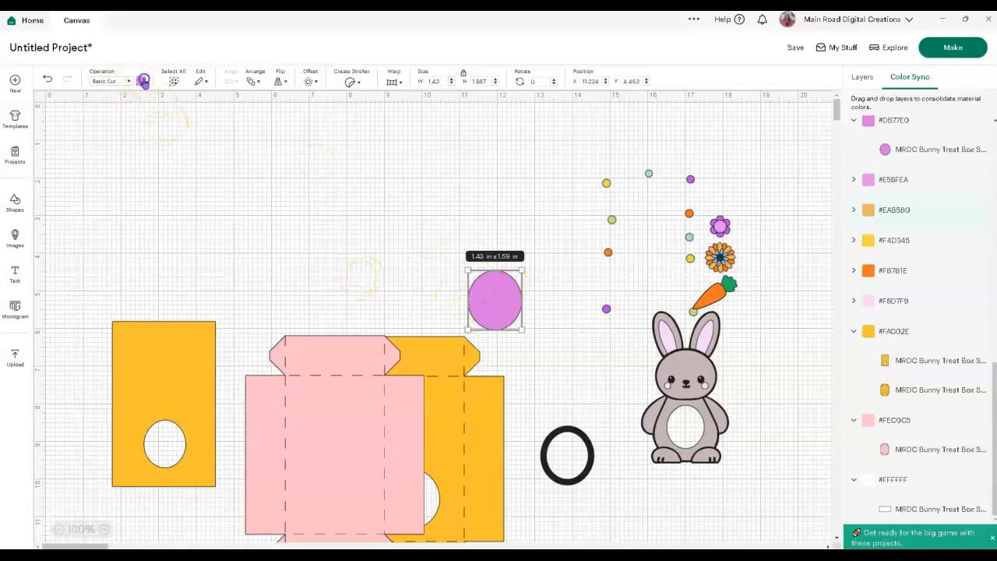
pyautogui.click(141, 81)
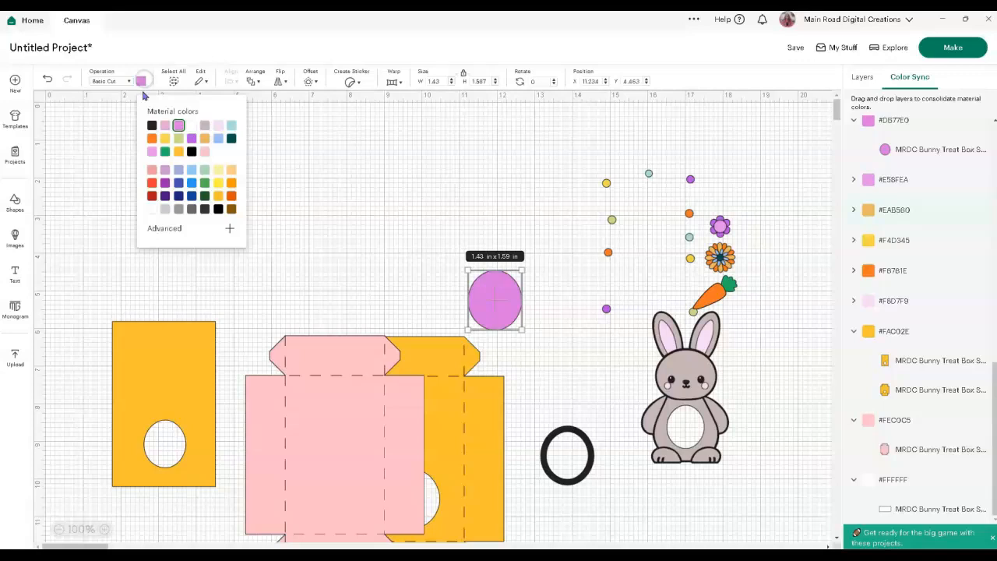
pyautogui.click(152, 184)
pyautogui.click(405, 176)
pyautogui.moveTo(488, 300); pyautogui.dragTo(112, 142)
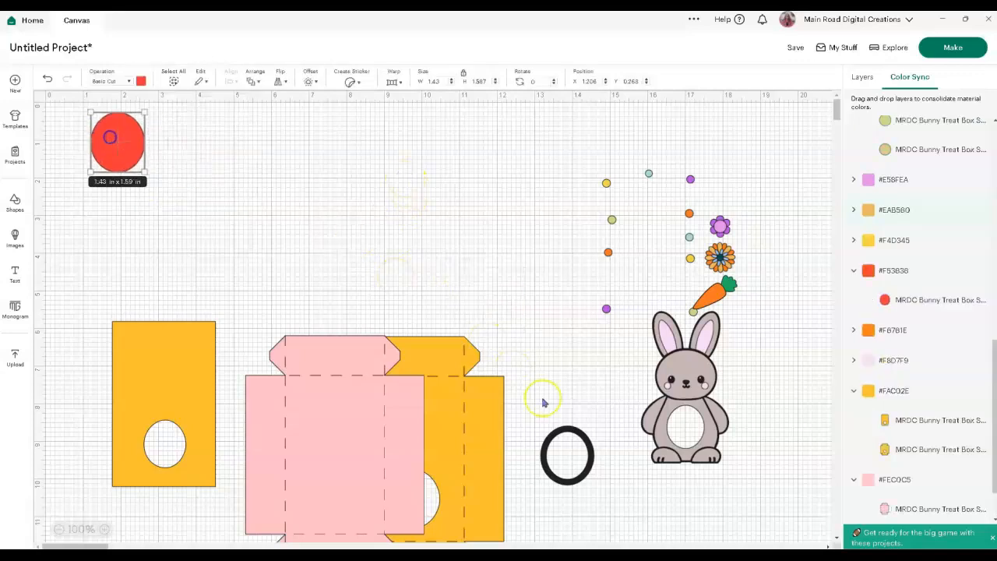
# Arrange the black ring, both boxes and the amber panel on the left half of the canvas, clear of the bunny
pyautogui.moveTo(564, 433); pyautogui.dragTo(294, 130)
pyautogui.moveTo(389, 423); pyautogui.dragTo(494, 262)
pyautogui.moveTo(418, 450); pyautogui.dragTo(332, 377)
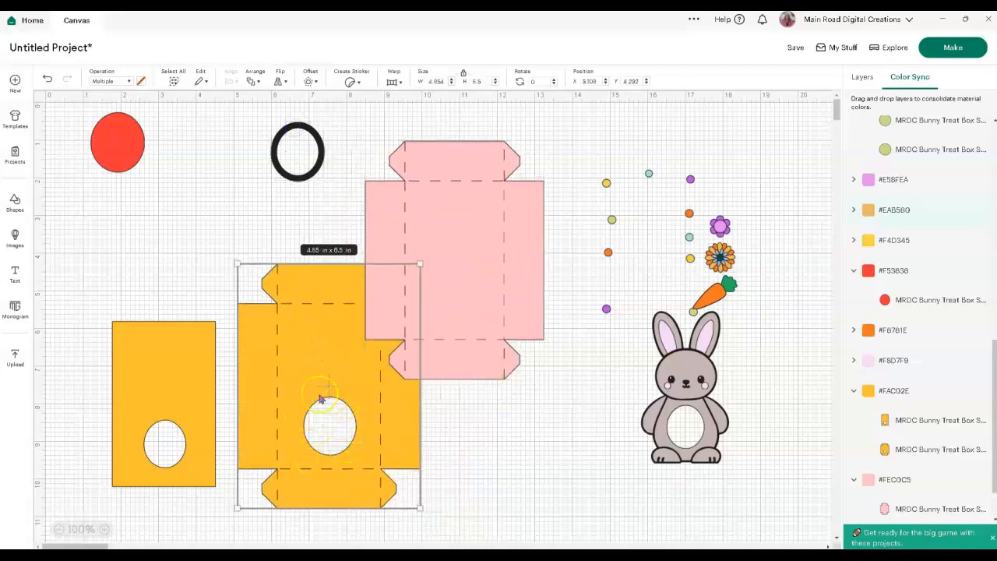
pyautogui.moveTo(159, 377); pyautogui.dragTo(110, 393)
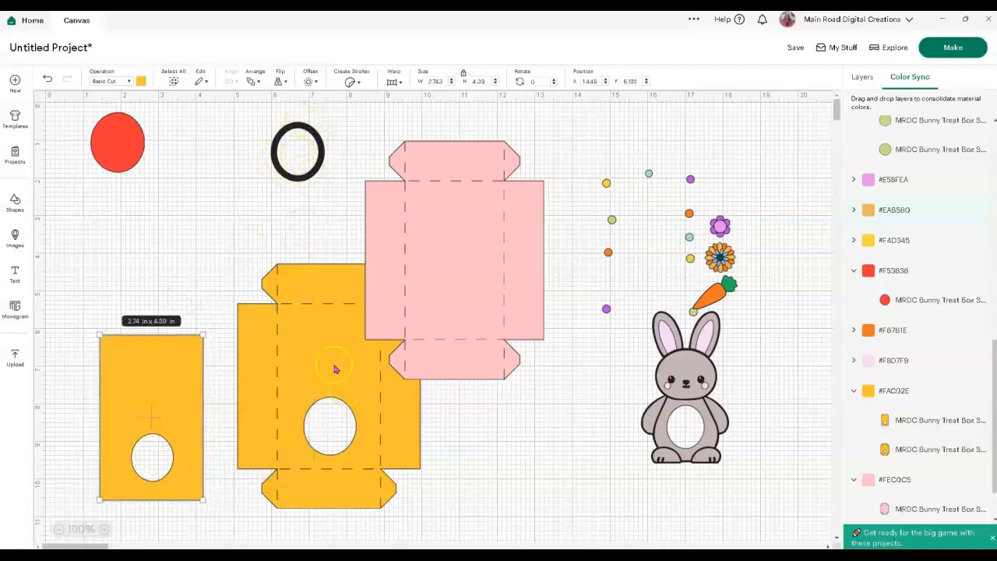
pyautogui.moveTo(335, 369); pyautogui.dragTo(309, 419)
pyautogui.moveTo(452, 278); pyautogui.dragTo(213, 294)
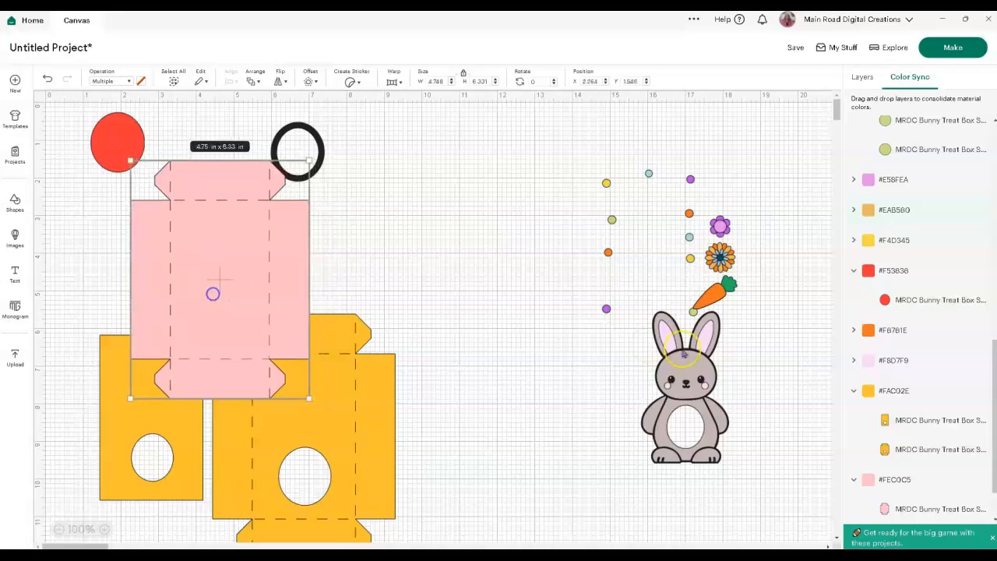
# Move the coloured dots away from the bunny and ungroup the flowers and carrot
pyautogui.moveTo(689, 257); pyautogui.dragTo(536, 249)
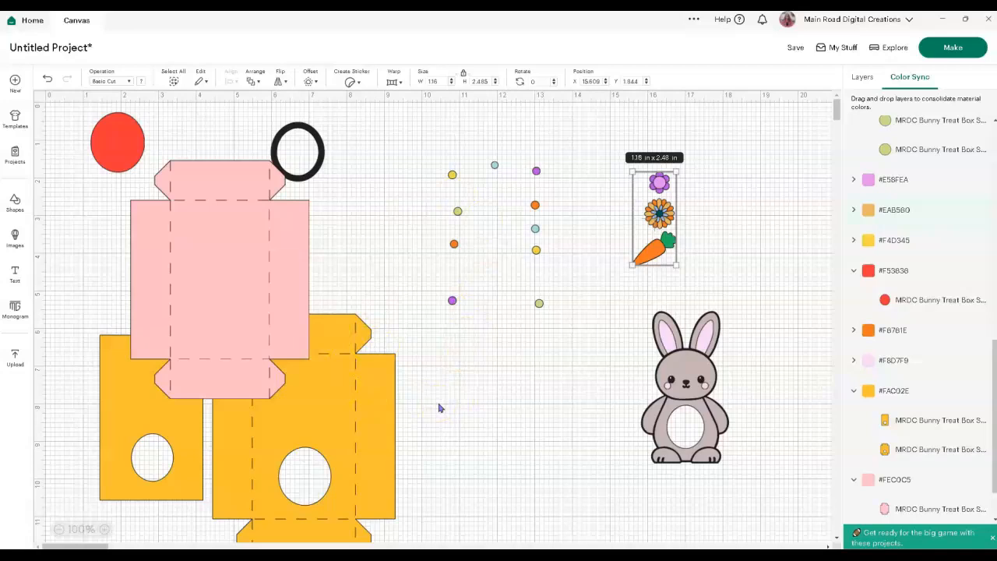
pyautogui.click(698, 222)
pyautogui.click(654, 221)
pyautogui.rightClick(651, 222)
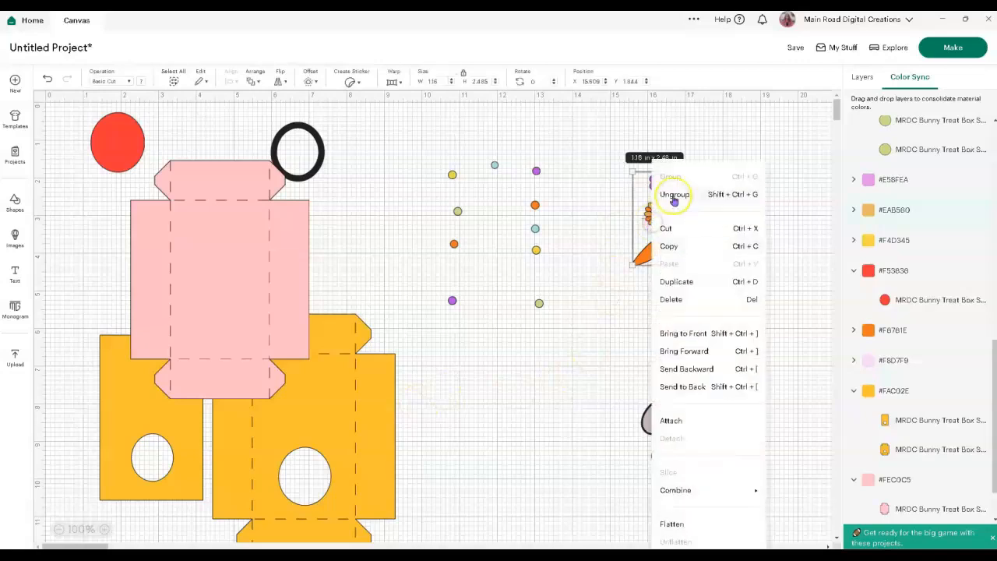
pyautogui.click(673, 194)
# Spread the purple flower, the orange flower and the carrot apart from each other
pyautogui.moveTo(659, 178); pyautogui.dragTo(696, 172)
pyautogui.click(658, 210)
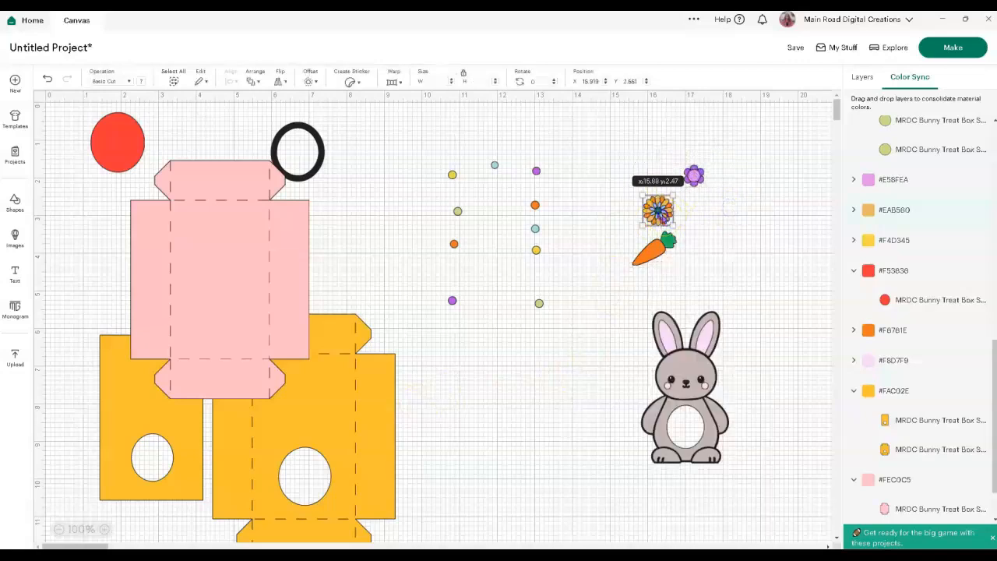
pyautogui.moveTo(658, 210); pyautogui.dragTo(629, 173)
pyautogui.moveTo(658, 231); pyautogui.dragTo(614, 307)
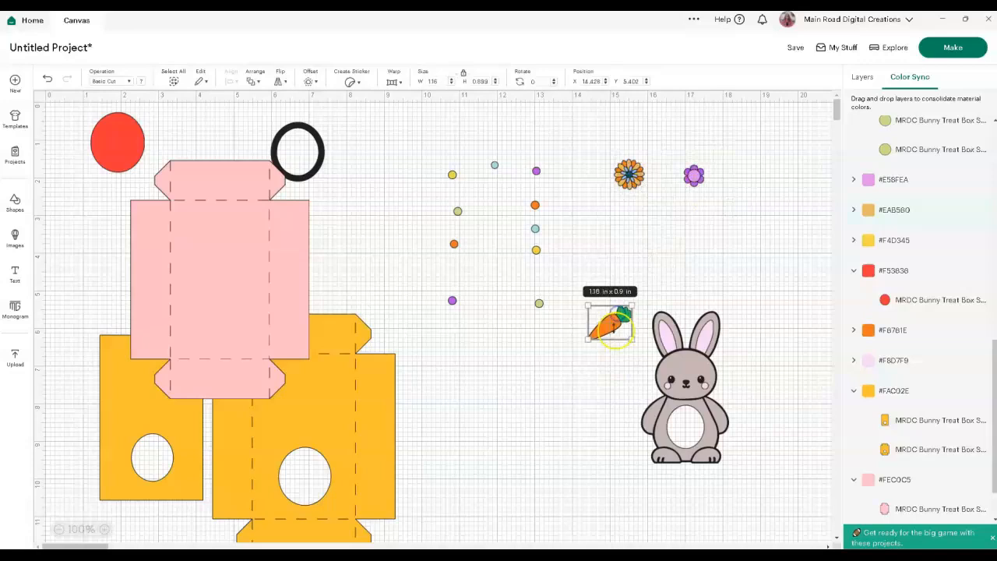
pyautogui.click(576, 380)
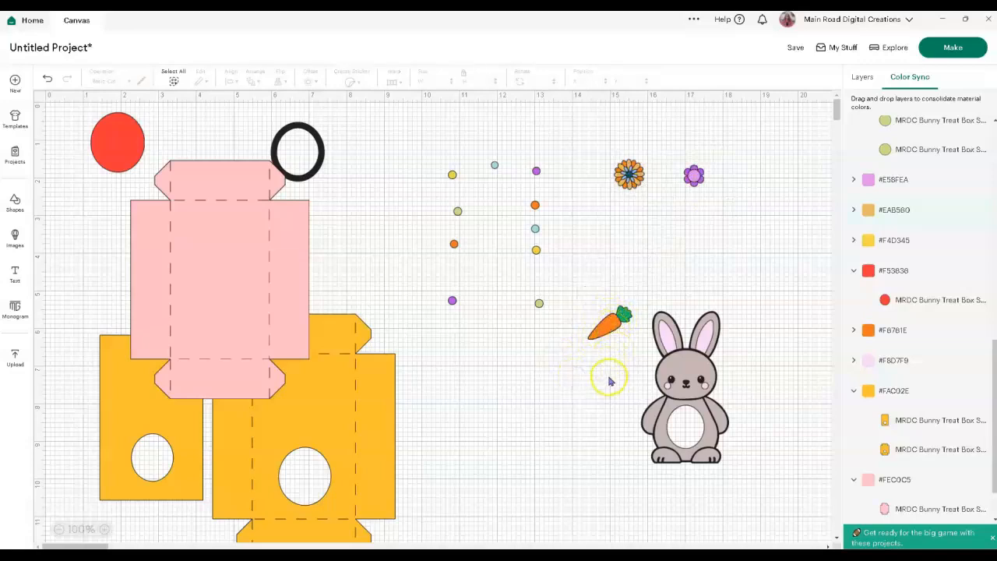
# Ungroup the orange flower and separate its petal layers and dark teal centre from one another
pyautogui.click(629, 172)
pyautogui.rightClick(635, 172)
pyautogui.click(650, 201)
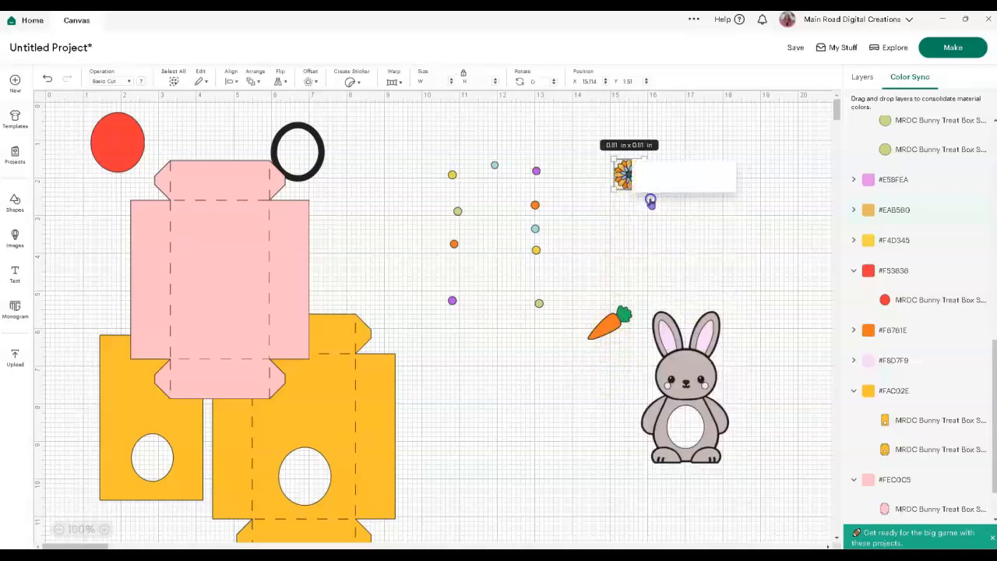
pyautogui.click(654, 227)
pyautogui.moveTo(633, 178)
pyautogui.mouseDown()
pyautogui.moveTo(675, 237)
pyautogui.moveTo(624, 239)
pyautogui.moveTo(631, 175)
pyautogui.moveTo(654, 202)
pyautogui.moveTo(623, 180)
pyautogui.mouseUp()
pyautogui.click(599, 139)
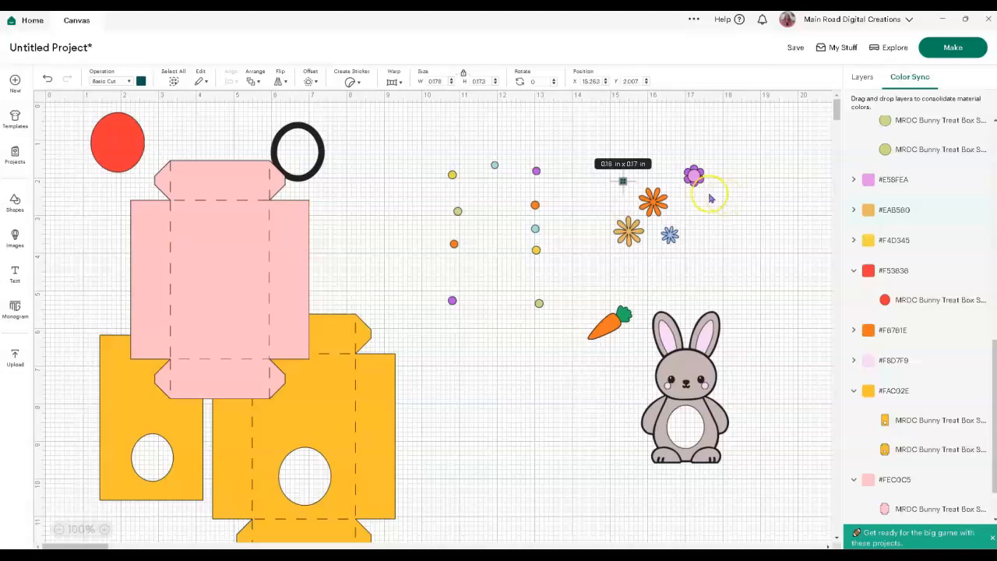
pyautogui.click(622, 198)
pyautogui.click(623, 180)
pyautogui.moveTo(623, 181); pyautogui.dragTo(601, 234)
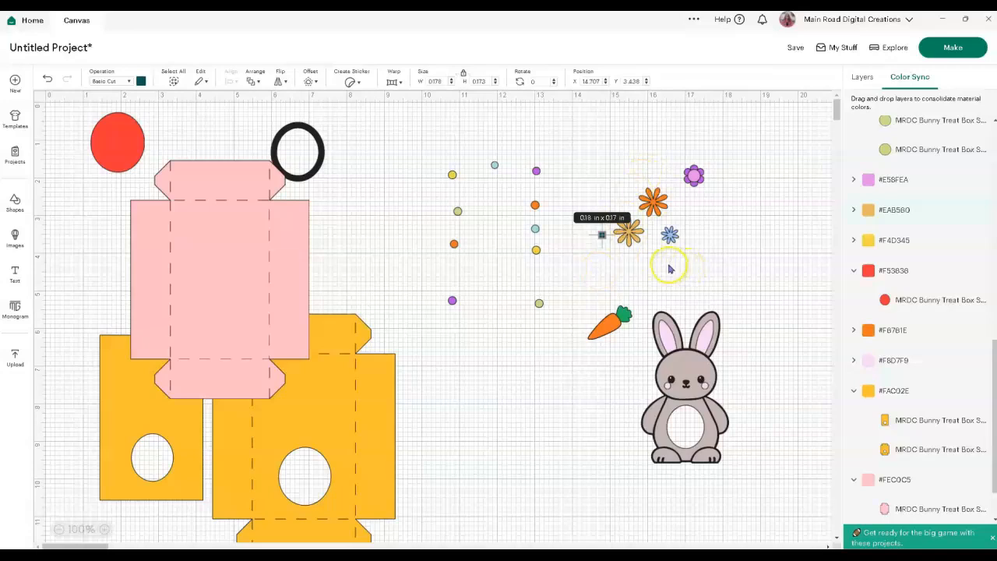
# Ungroup the purple flower and place its pink centre beside the petals
pyautogui.click(697, 178)
pyautogui.rightClick(694, 176)
pyautogui.click(755, 213)
pyautogui.click(724, 175)
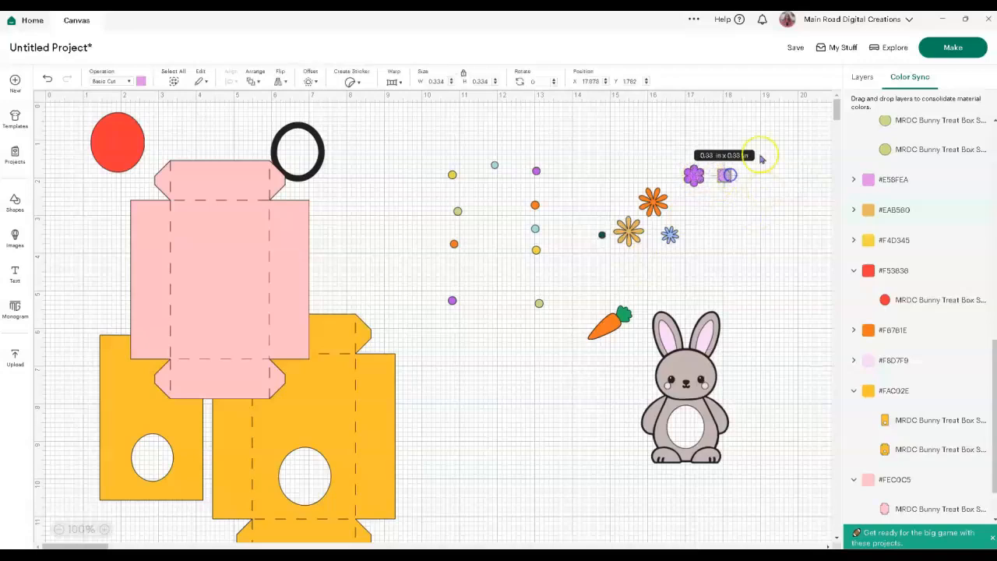
# Ungroup the bunny and separate its grey layer, black silhouette and pink inner ears from one another
pyautogui.click(692, 390)
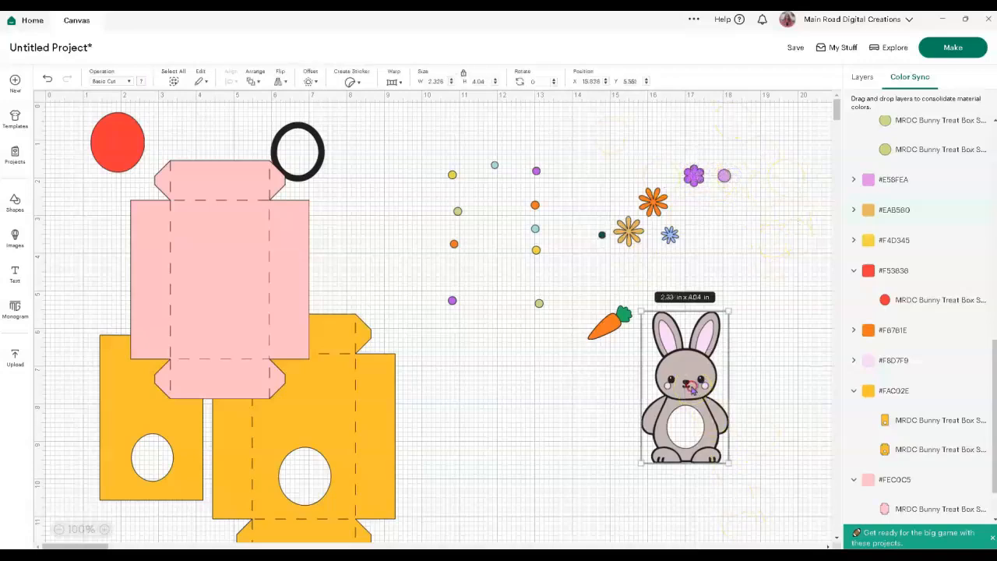
pyautogui.rightClick(693, 390)
pyautogui.click(707, 70)
pyautogui.click(793, 390)
pyautogui.moveTo(697, 389); pyautogui.dragTo(610, 449)
pyautogui.moveTo(701, 336); pyautogui.dragTo(751, 342)
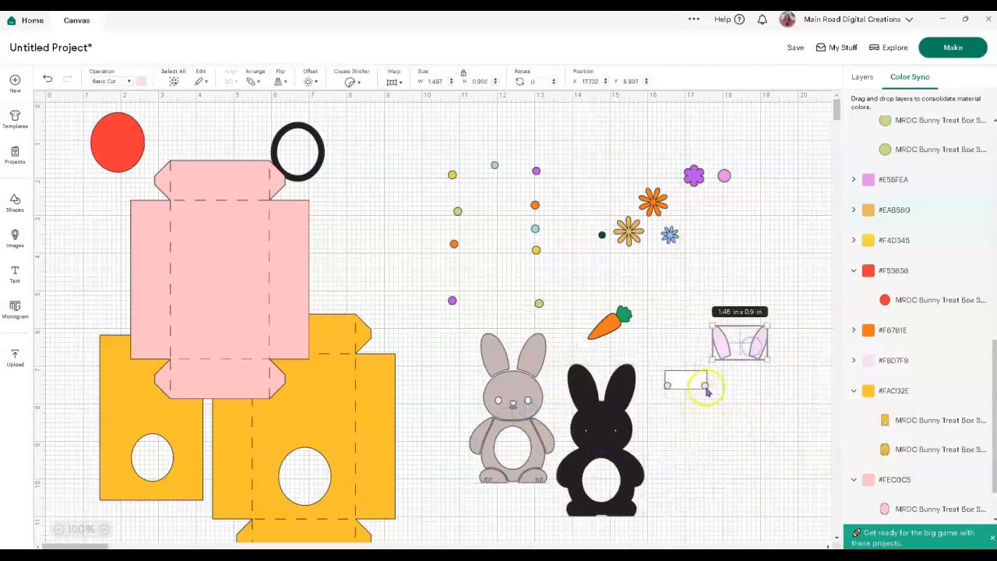
# Move the bunny's cheek dots and the white rectangle below the inner ears, clear of each other
pyautogui.moveTo(704, 387); pyautogui.dragTo(737, 410)
pyautogui.click(751, 441)
pyautogui.moveTo(699, 379); pyautogui.dragTo(718, 460)
pyautogui.click(741, 510)
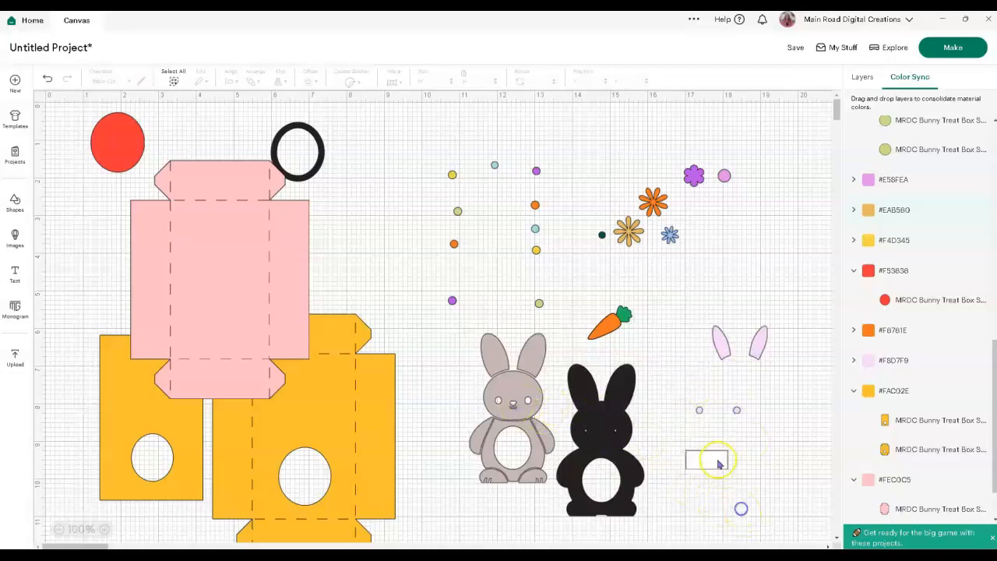
pyautogui.click(774, 200)
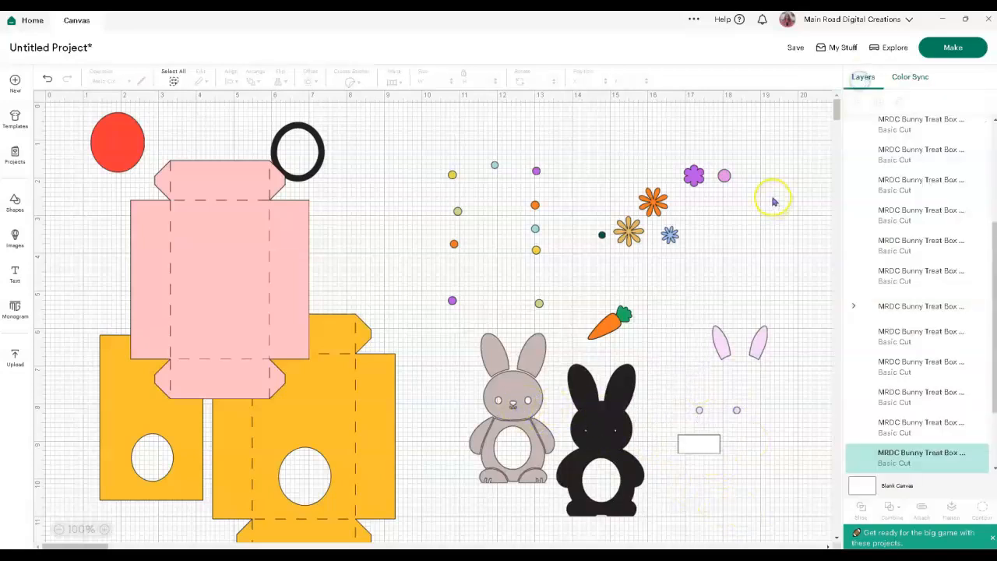
# Save the project with the title "Bunny Treat Box"
pyautogui.click(795, 47)
pyautogui.click(357, 82)
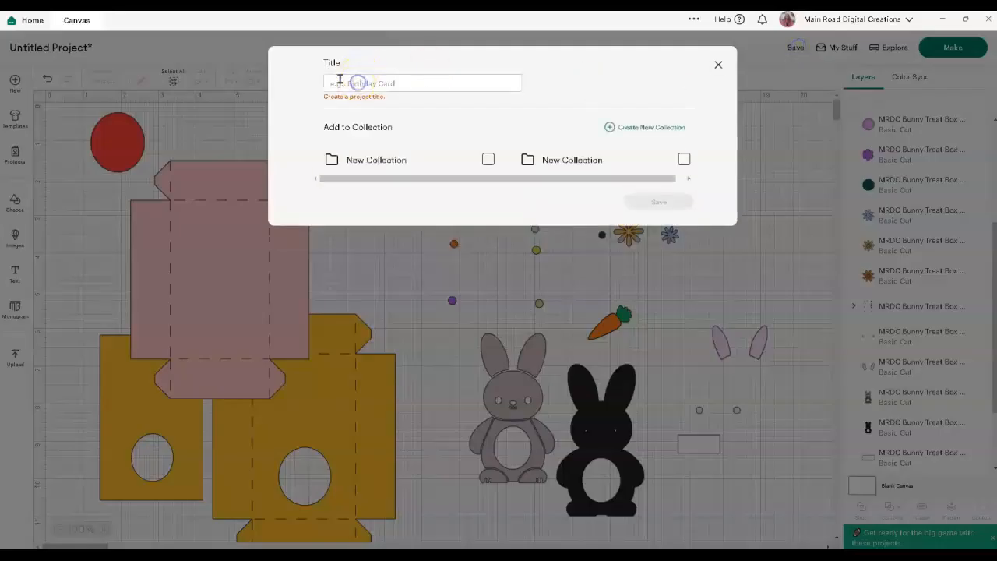
pyautogui.write('Bunny Treat Box')
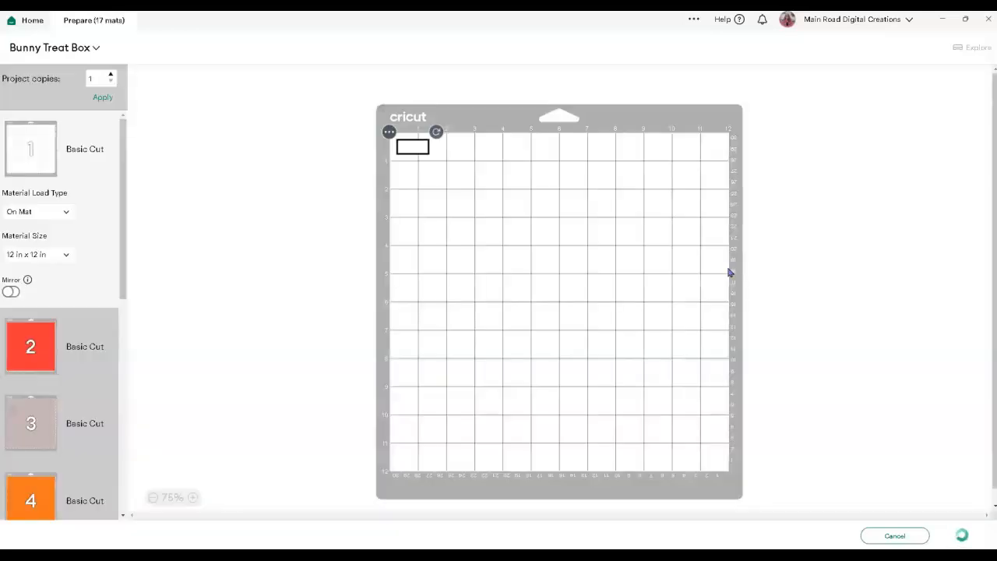
# On yellow mat 6, move the smaller panel with the oval hole away from the scored box piece
pyautogui.scroll(-3, 62, 233)
pyautogui.scroll(-2, 67, 241)
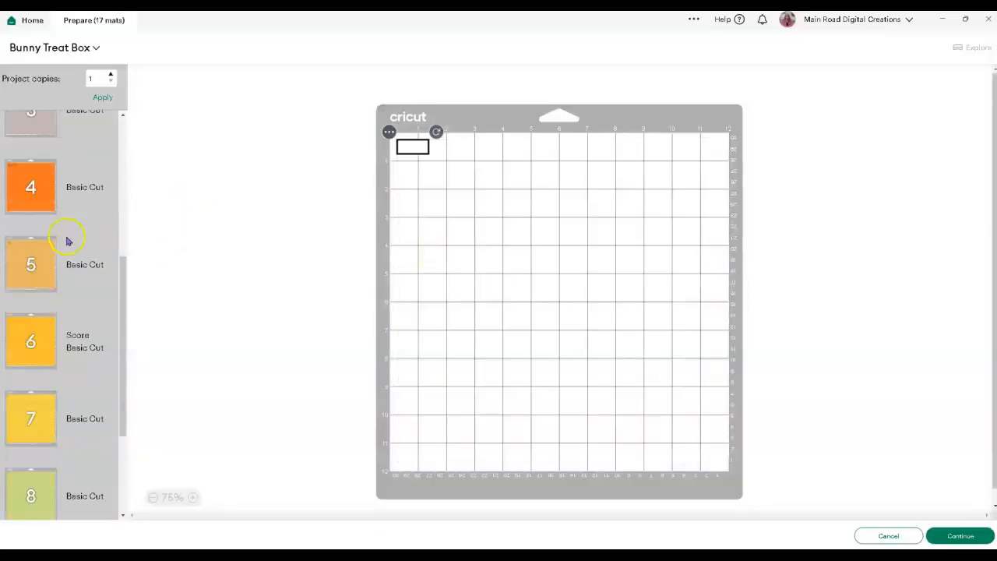
pyautogui.click(29, 343)
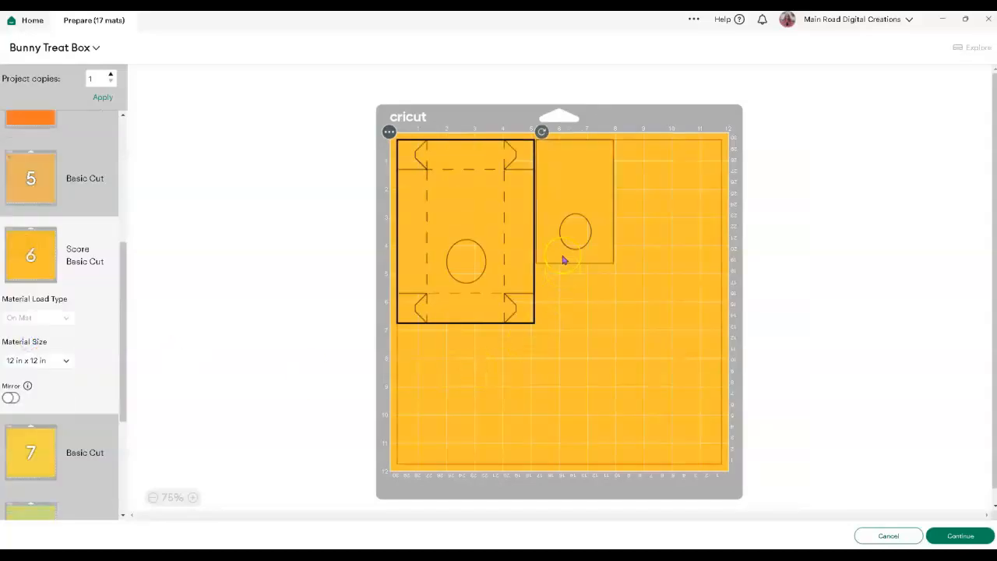
pyautogui.moveTo(575, 200); pyautogui.dragTo(618, 209)
pyautogui.click(523, 212)
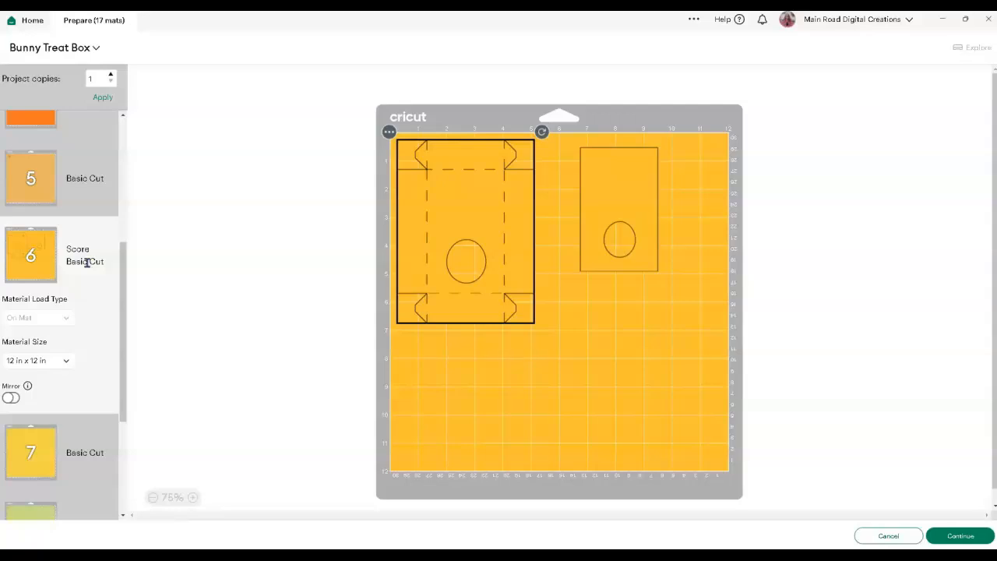
# On pink mat 17, shift the scored box piece slightly inward from the mat's corner
pyautogui.scroll(-10, 96, 374)
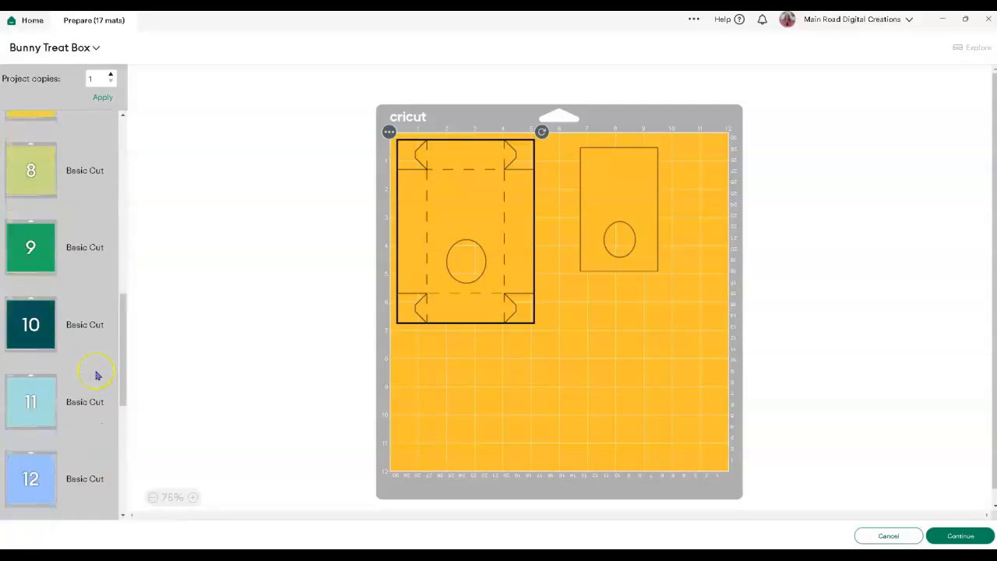
pyautogui.scroll(-1, 95, 375)
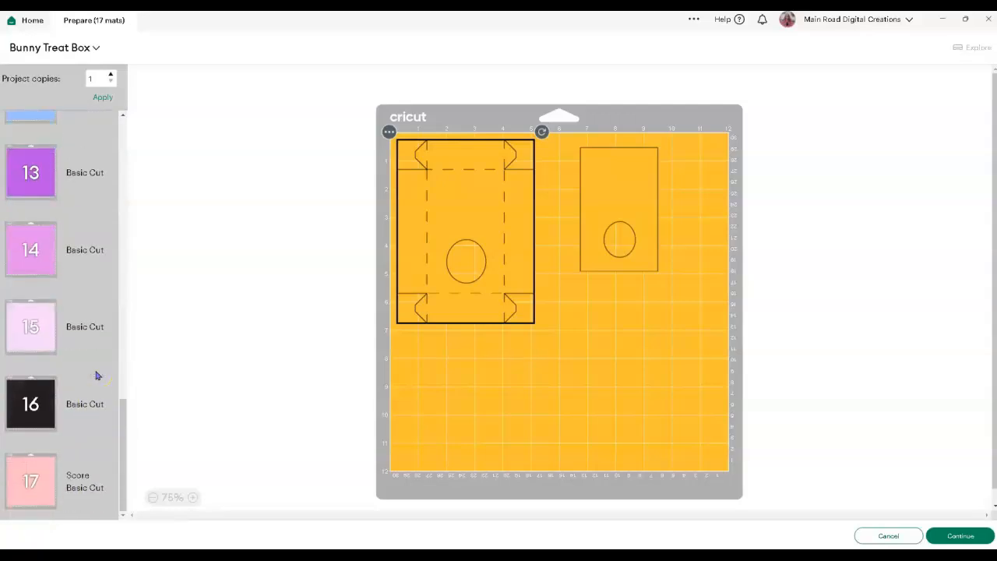
pyautogui.click(31, 468)
pyautogui.moveTo(479, 173); pyautogui.dragTo(484, 185)
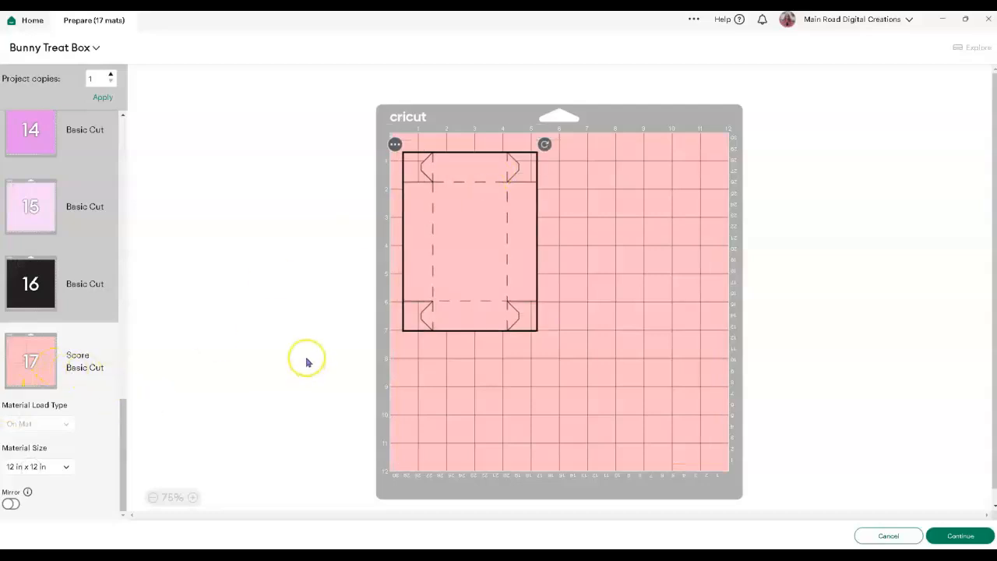
# View white mat 1 and reposition the bunny slightly inward from the corner of grey mat 3
pyautogui.scroll(10, 74, 363)
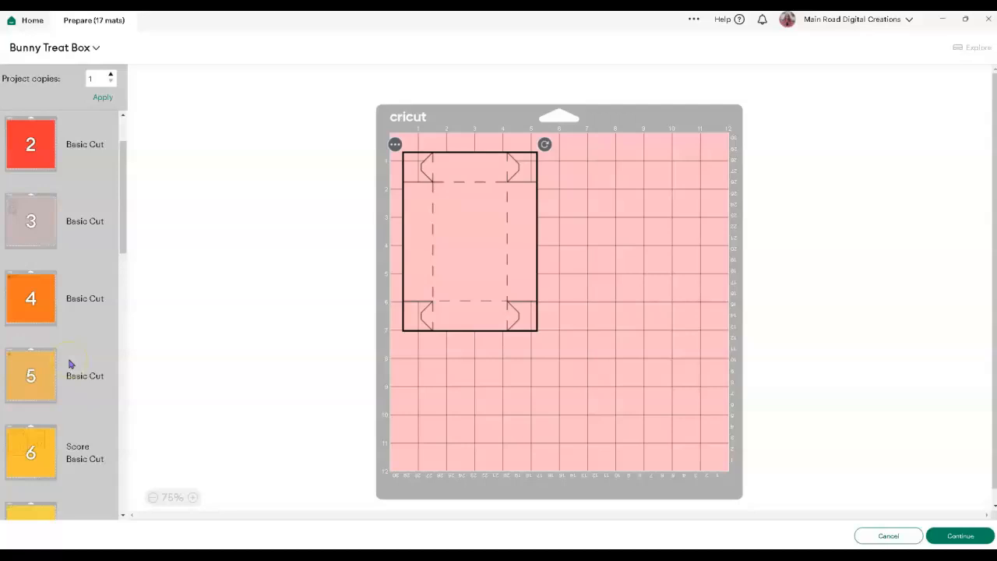
pyautogui.scroll(1, 70, 363)
pyautogui.click(33, 147)
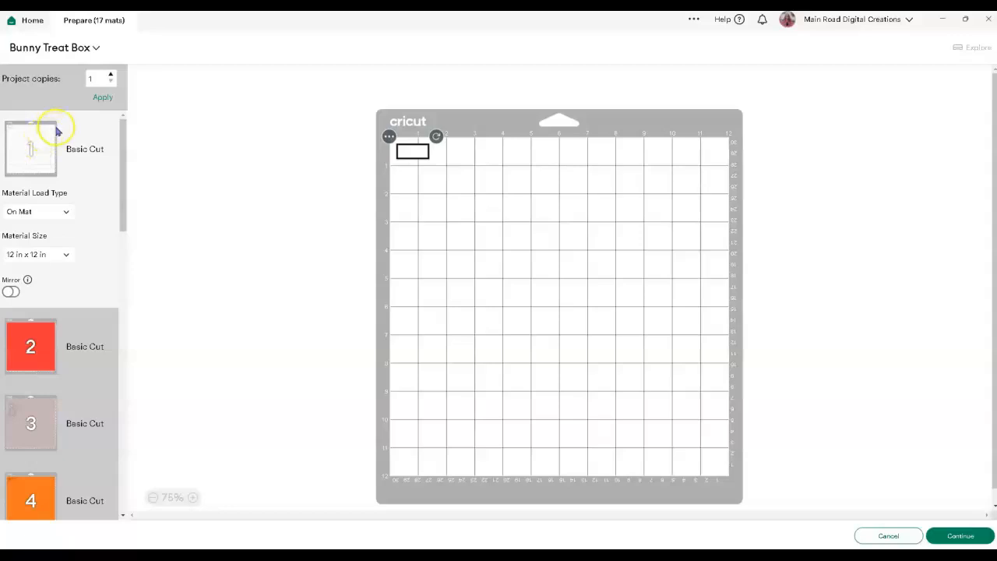
pyautogui.click(13, 418)
pyautogui.click(448, 199)
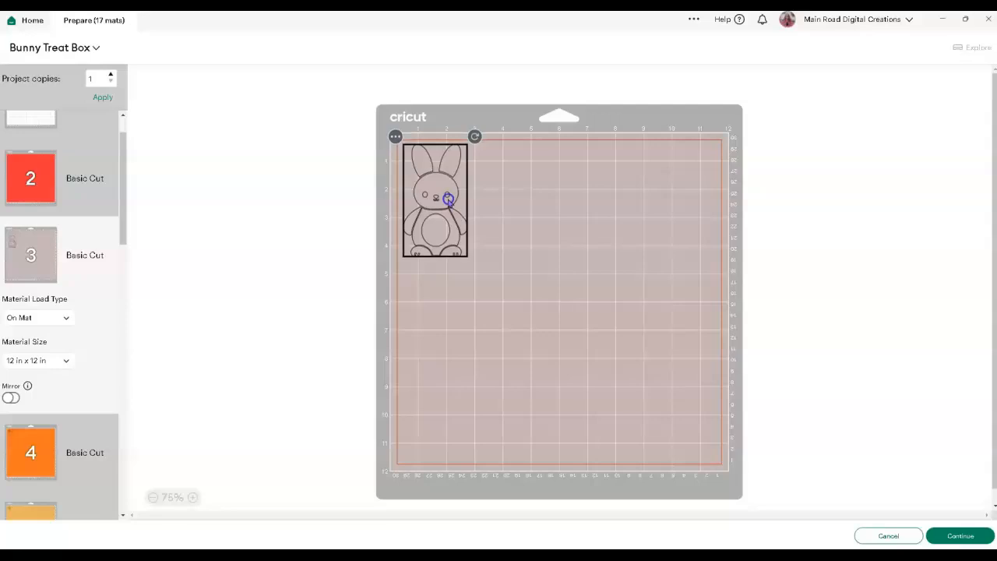
# Place mat 4's orange flower, carrot and dots at its lower-left corner and transfer them to grey mat 3
pyautogui.click(32, 445)
pyautogui.click(412, 162)
pyautogui.moveTo(412, 164); pyautogui.dragTo(404, 455)
pyautogui.click(390, 436)
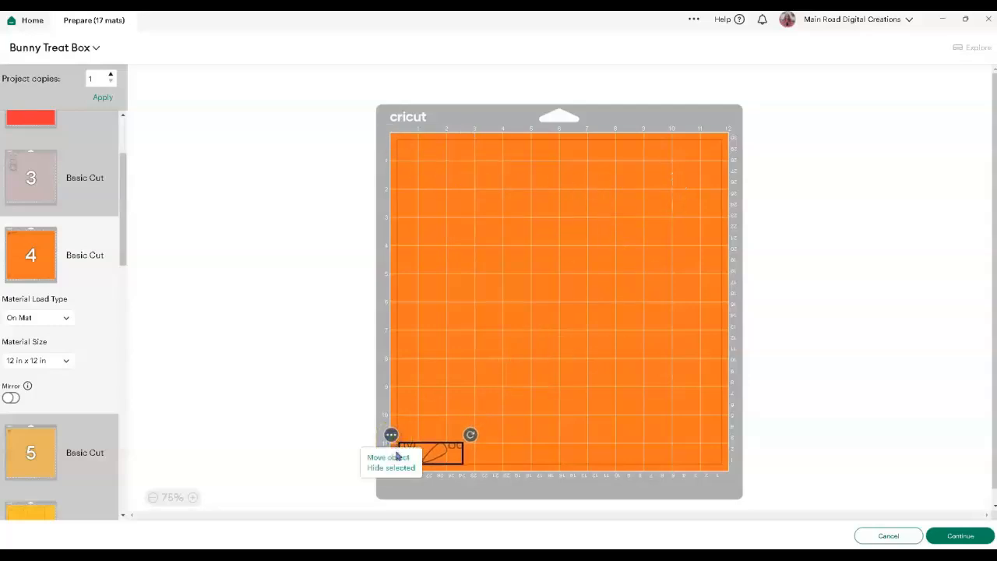
pyautogui.click(388, 457)
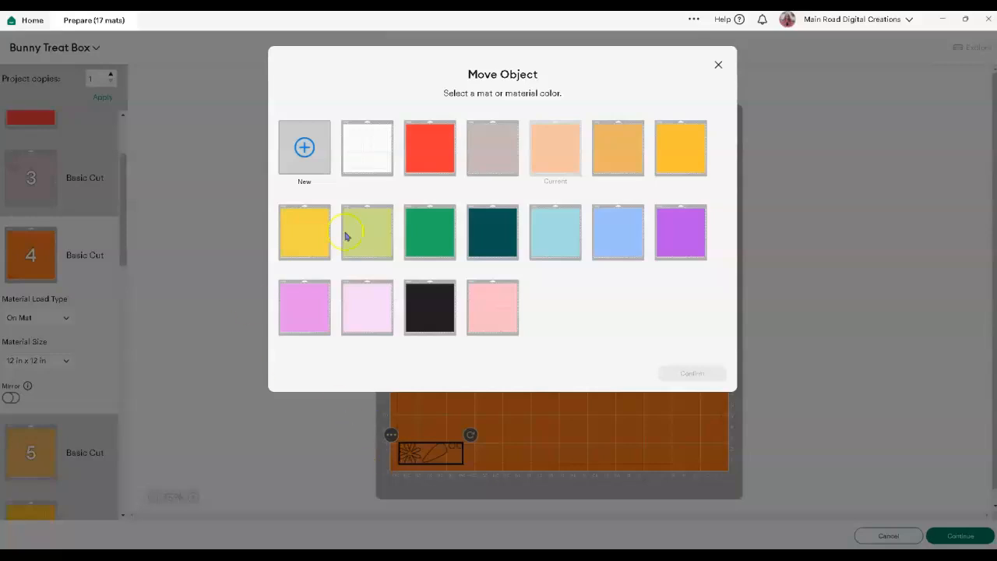
pyautogui.click(500, 151)
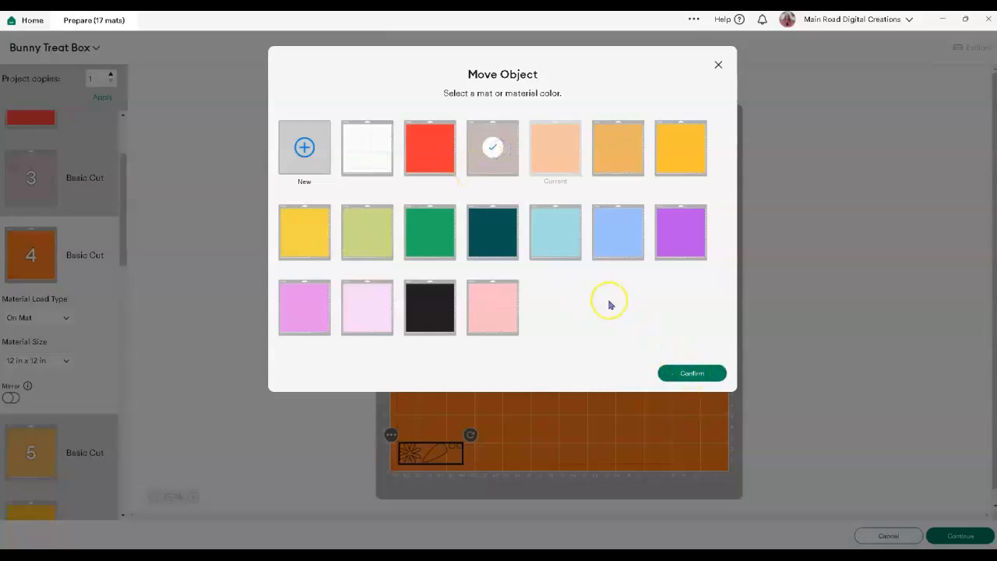
pyautogui.click(690, 374)
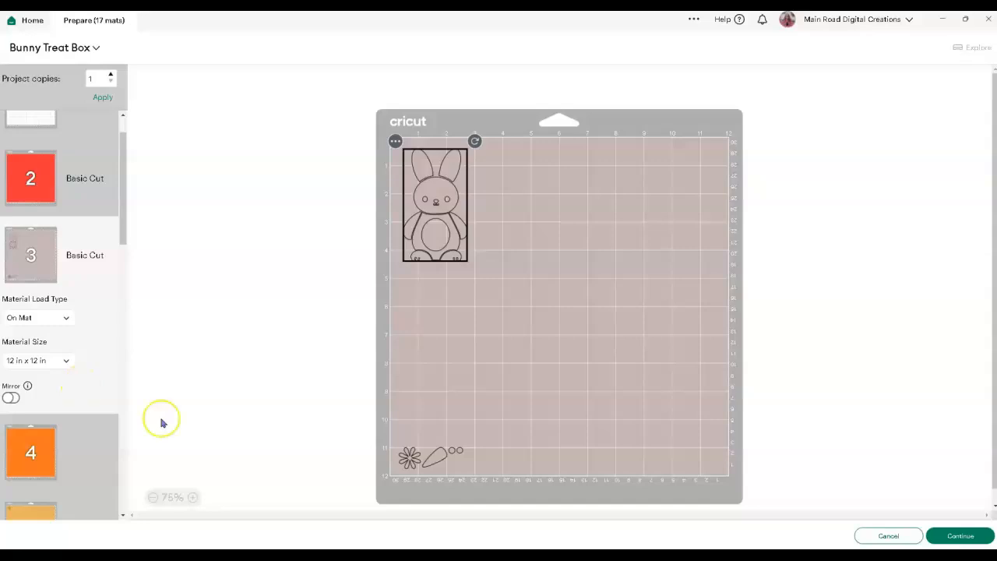
# Continue to the cutting stage and preview the layout of scored yellow mat 5
pyautogui.click(958, 535)
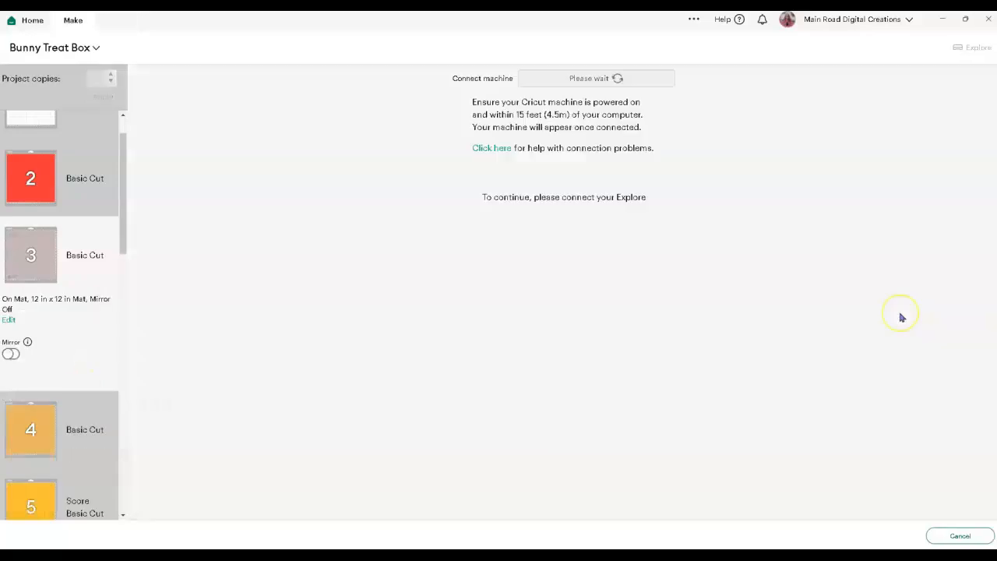
pyautogui.scroll(-5, 67, 265)
pyautogui.click(33, 236)
pyautogui.click(29, 264)
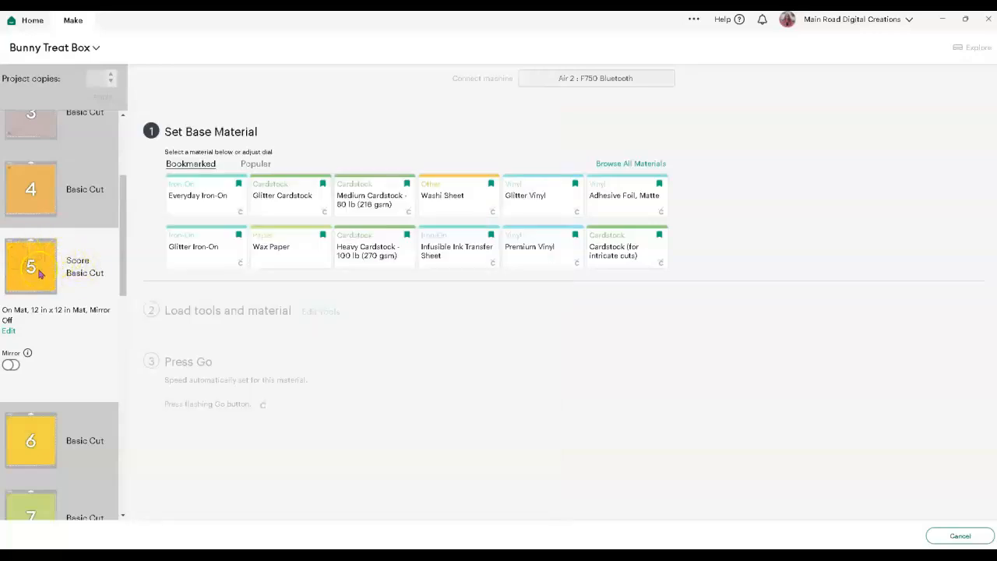
pyautogui.moveTo(54, 260)
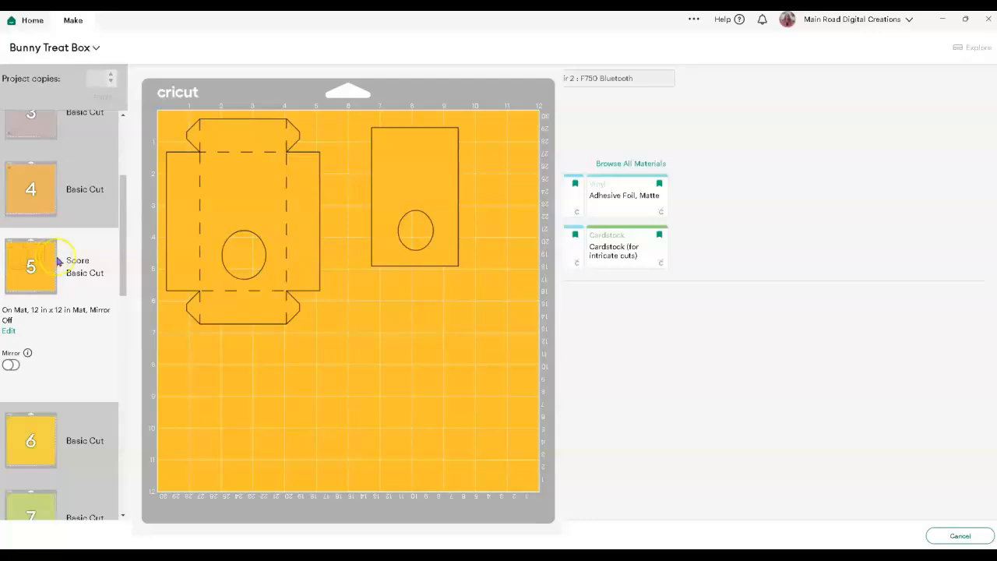
# Examine the layout of white mat 1 and review the operations assigned to the other mats
pyautogui.scroll(3, 59, 261)
pyautogui.click(45, 160)
pyautogui.moveTo(51, 163)
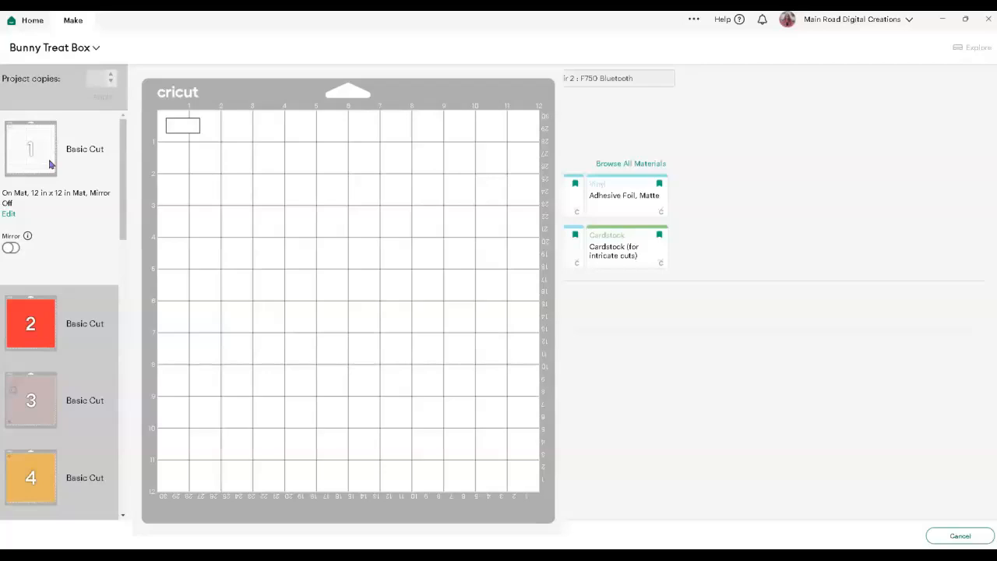
pyautogui.scroll(-3, 69, 249)
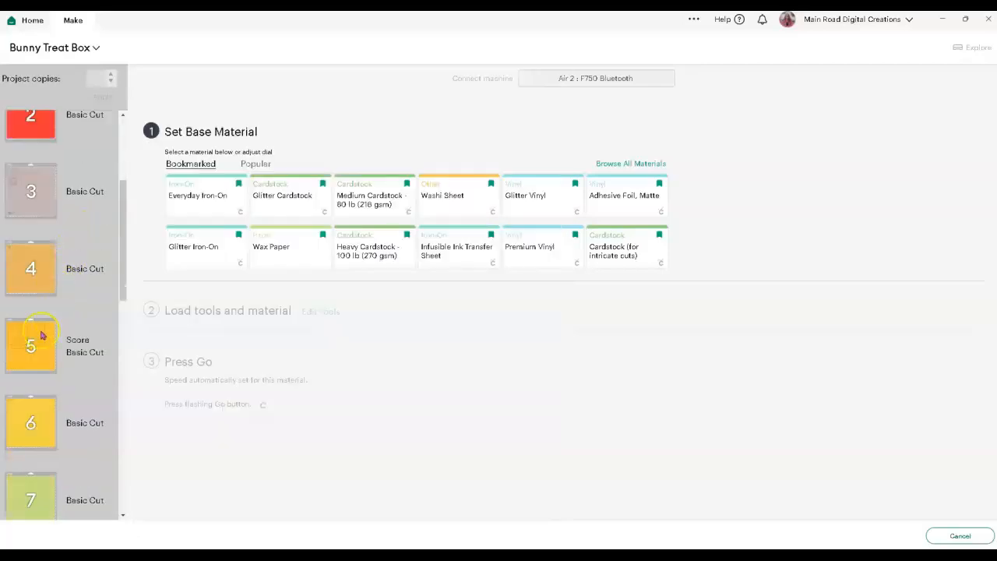
pyautogui.click(28, 335)
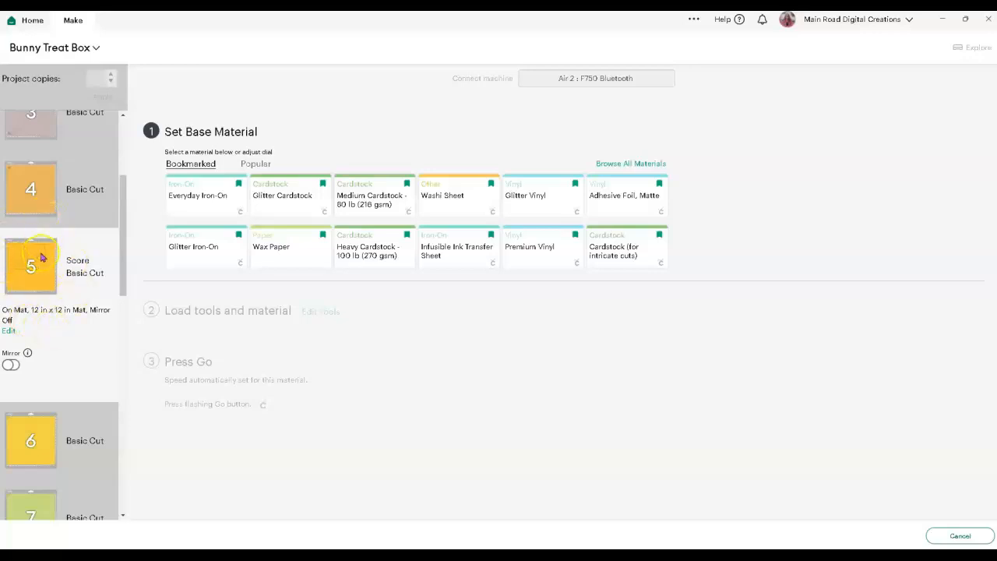
pyautogui.moveTo(42, 257)
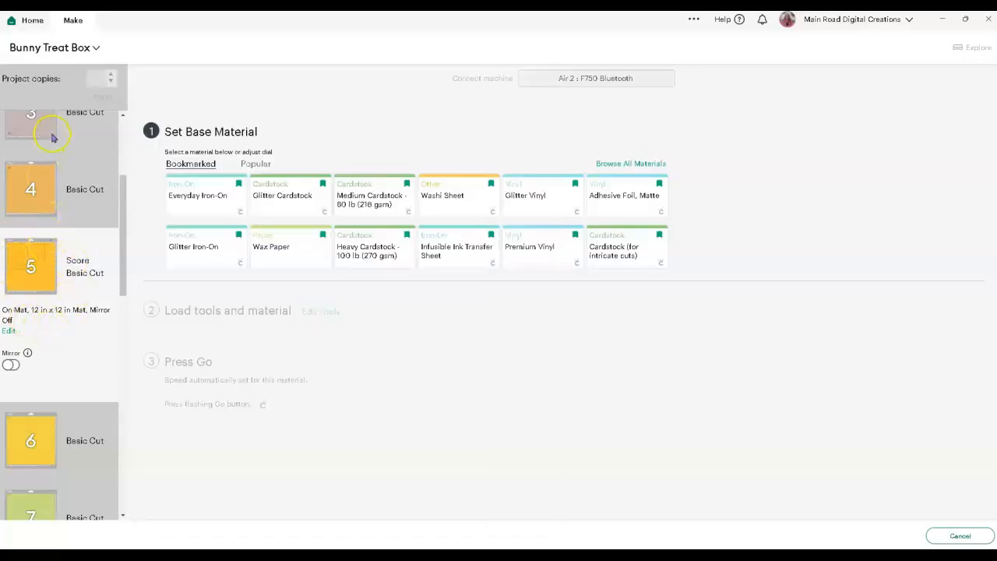
pyautogui.moveTo(52, 134)
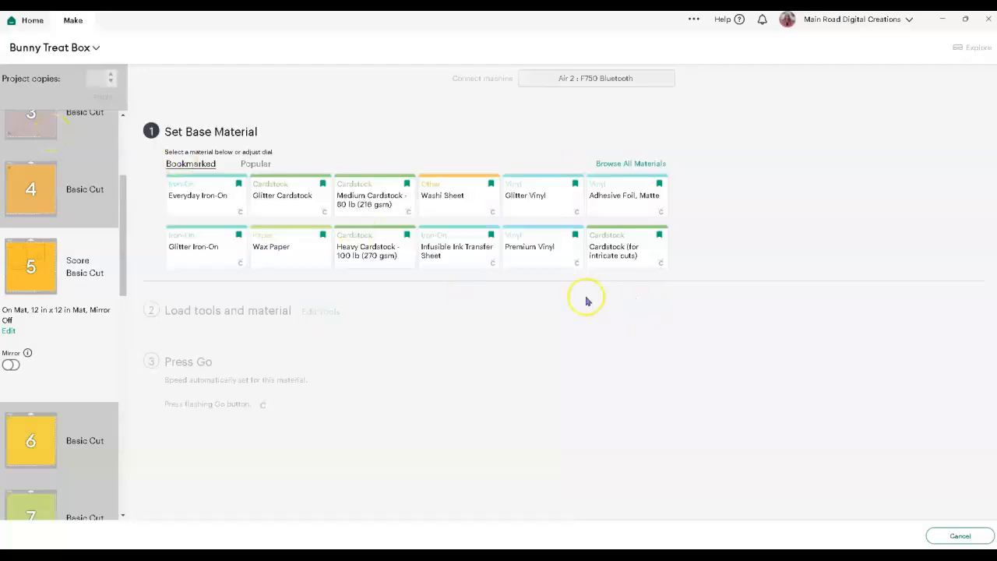
pyautogui.scroll(-7, 113, 249)
pyautogui.scroll(9, 109, 255)
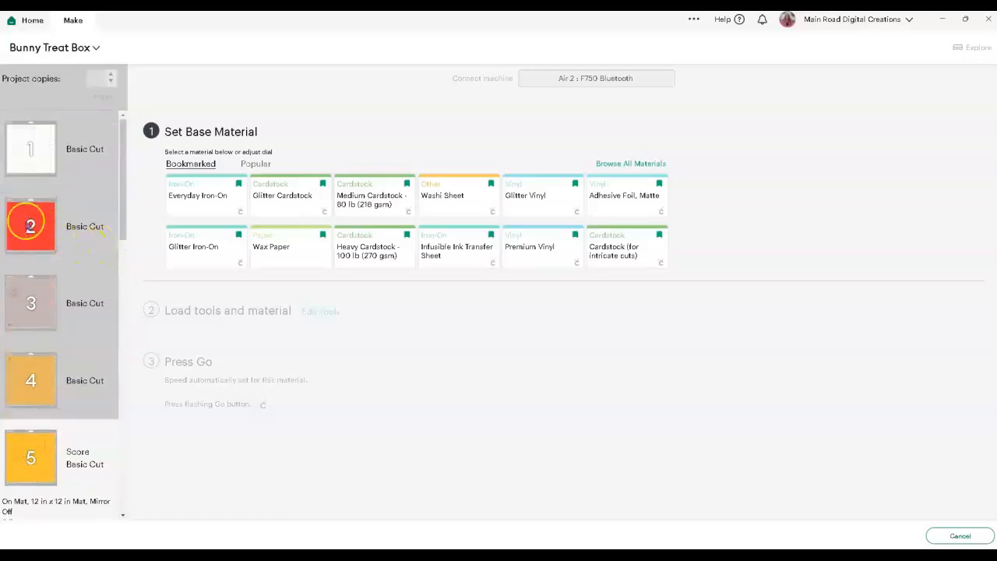
# Set the base material for red mat 2 to Acetate and switch back to white mat 1
pyautogui.click(26, 224)
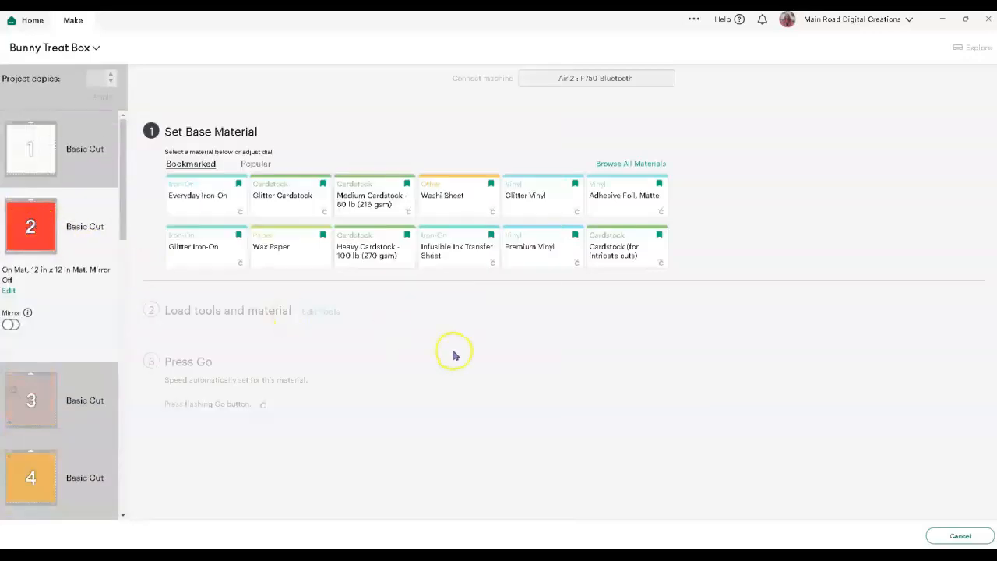
pyautogui.click(639, 166)
pyautogui.click(647, 98)
pyautogui.write('i')
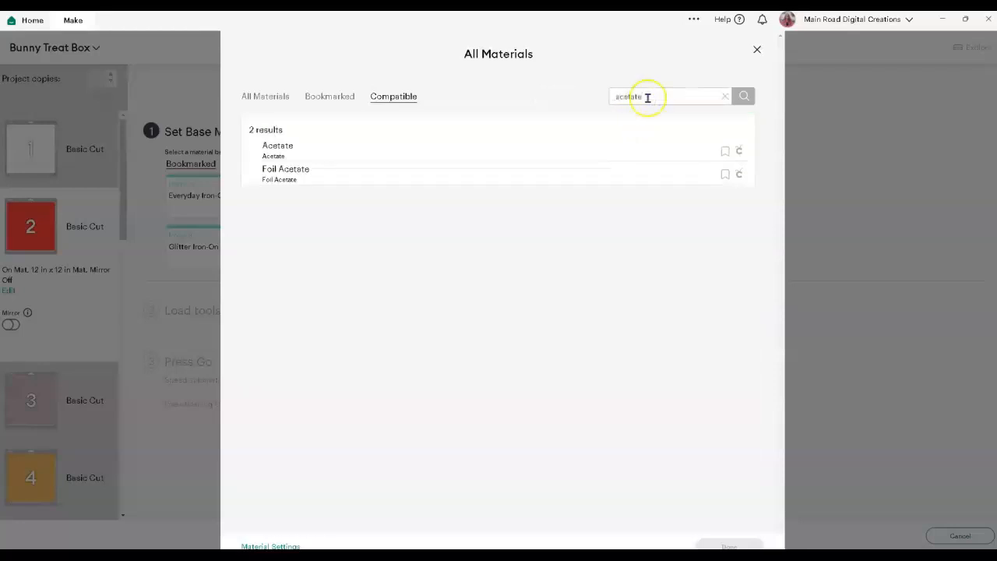
pyautogui.click(281, 145)
pyautogui.click(732, 545)
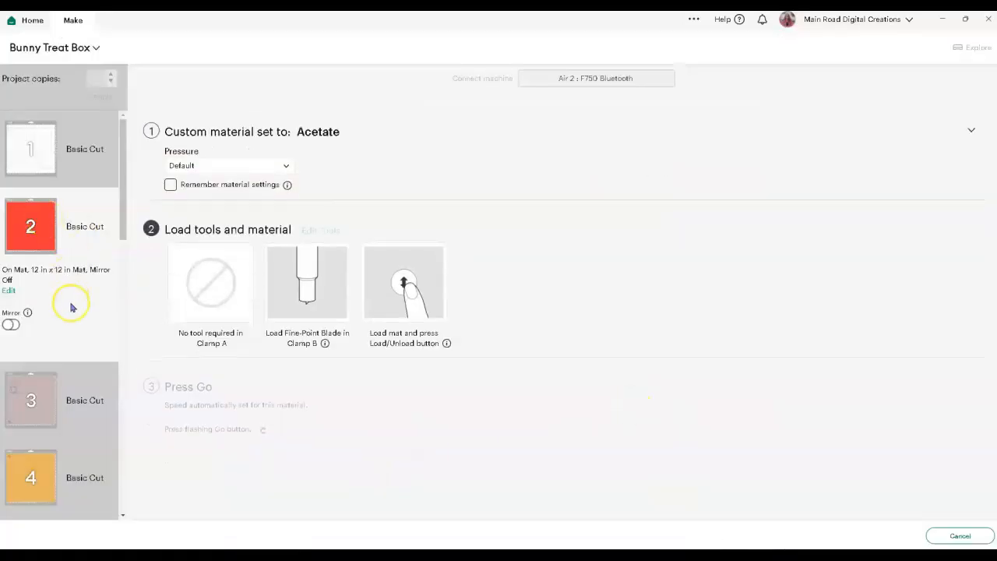
pyautogui.click(27, 145)
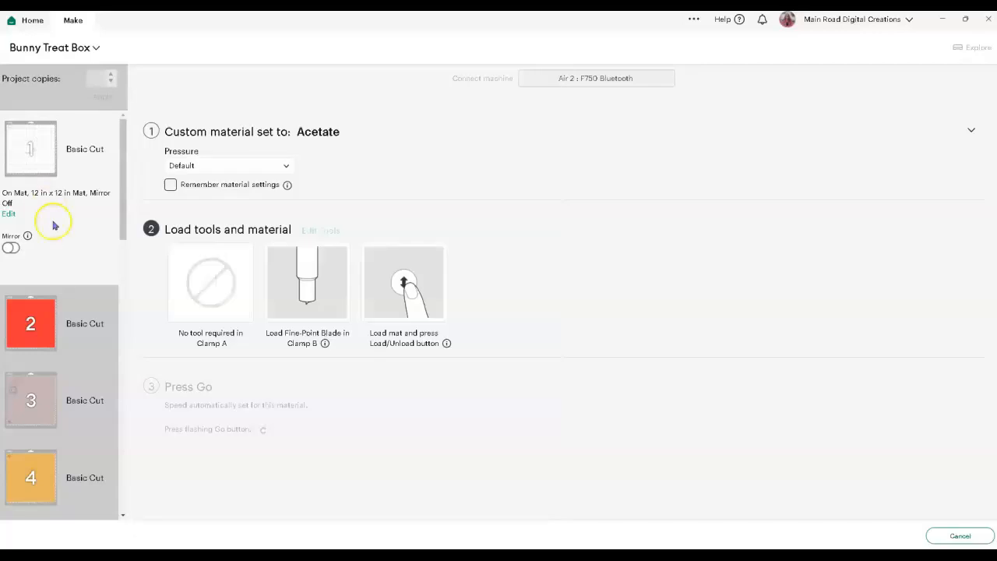